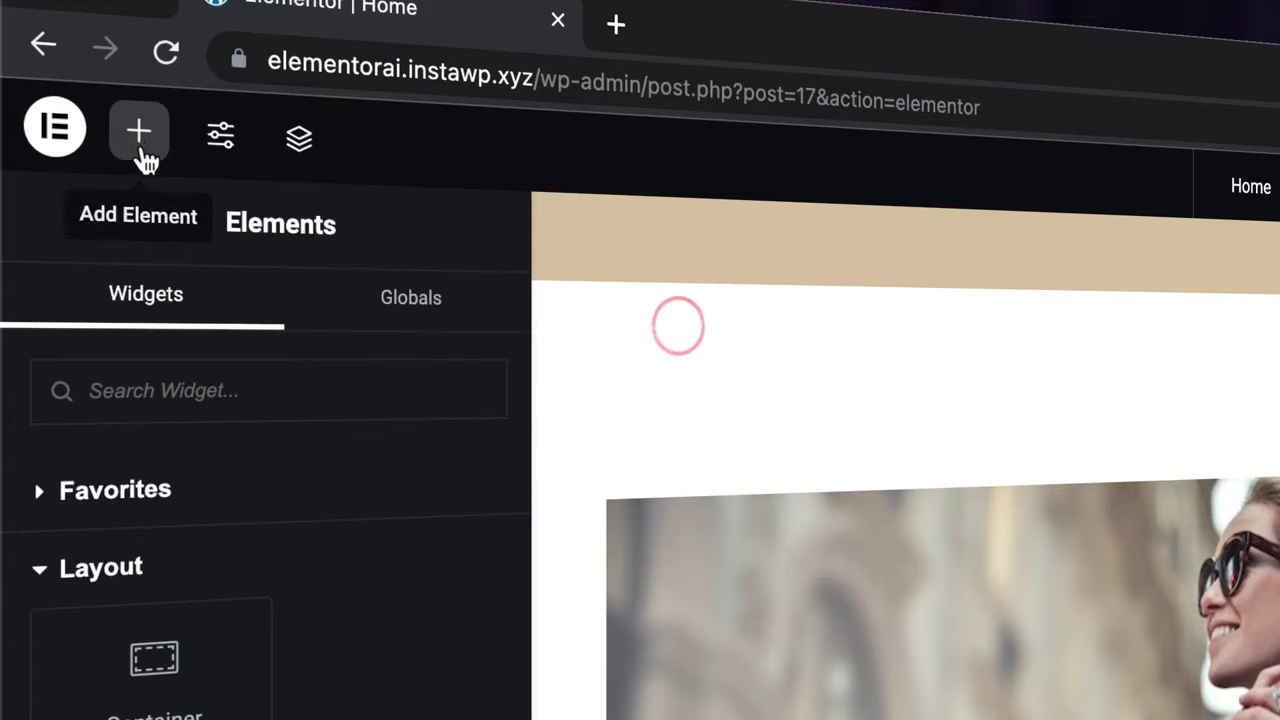
Step: Search the widgets for "butt" and add a Button widget to the page
click(137, 131)
click(206, 390)
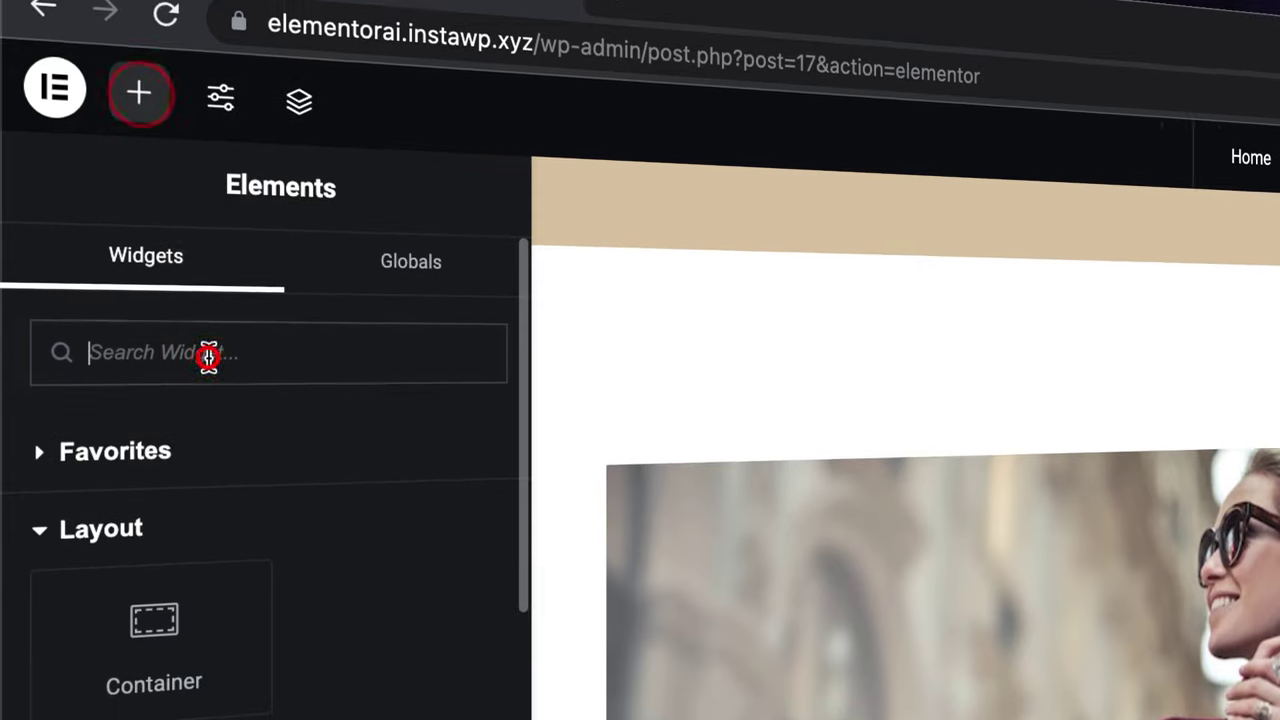
text(butt)
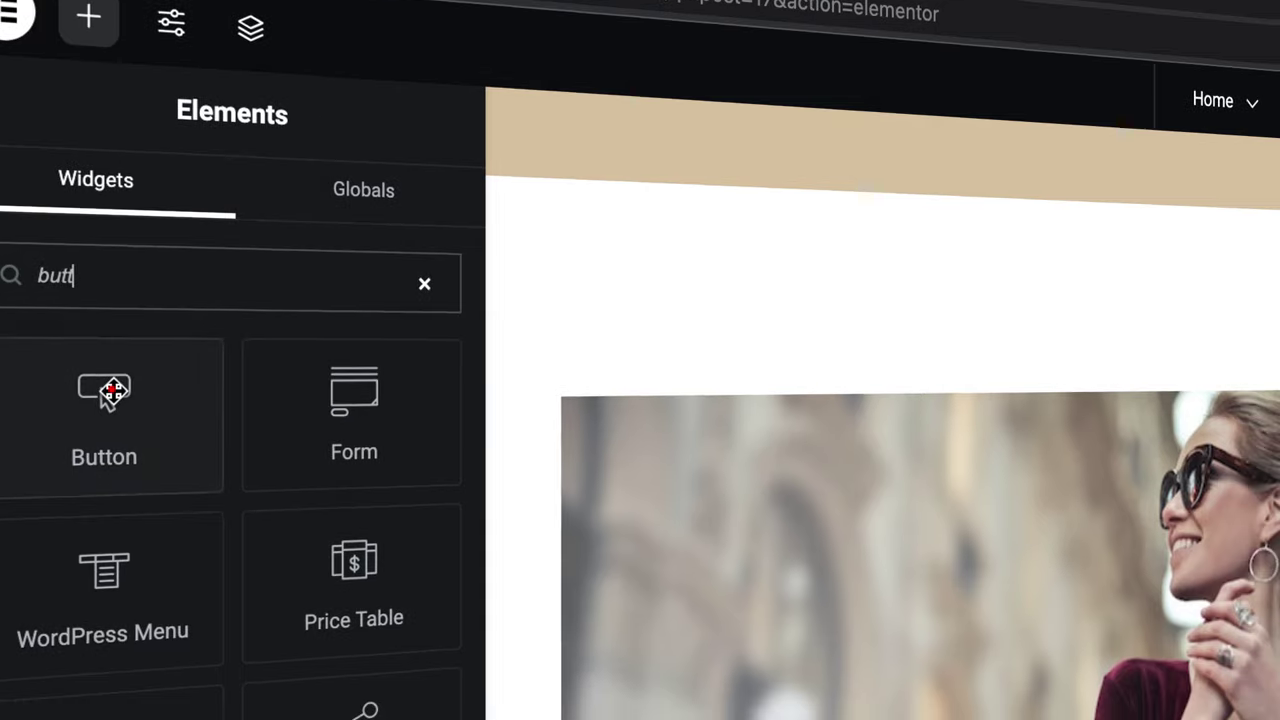
drag(154, 420, 912, 481)
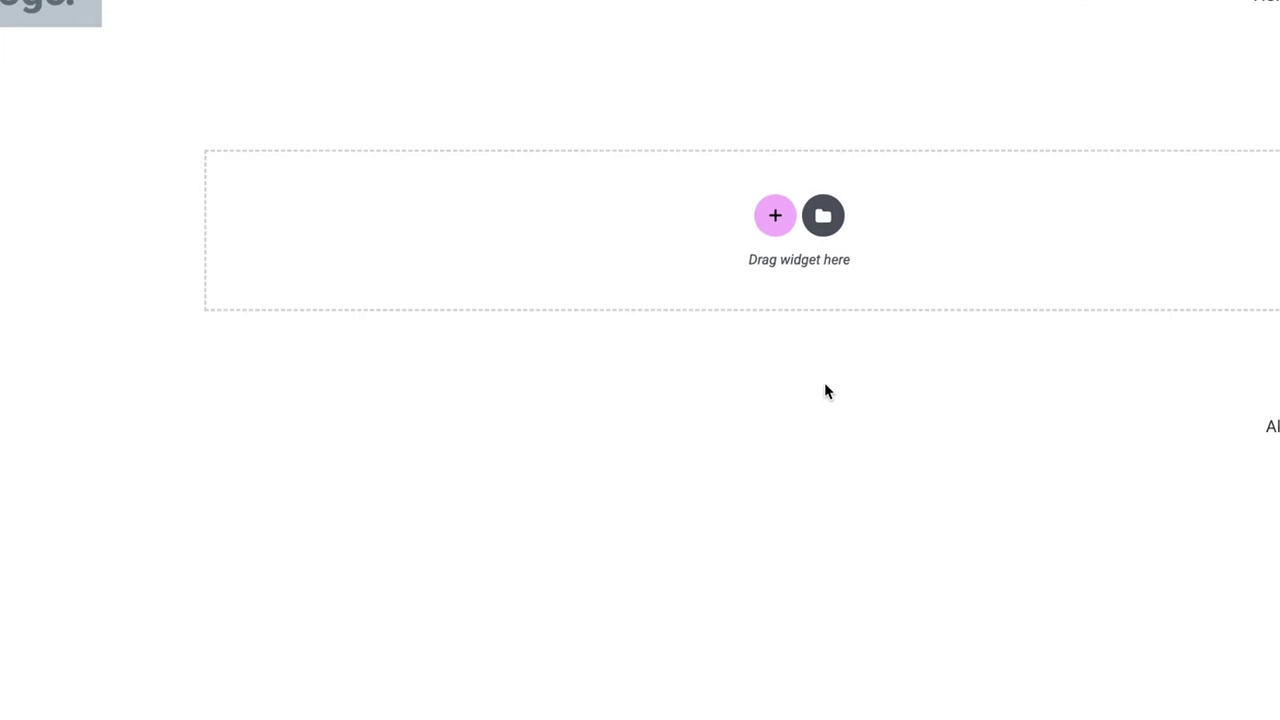
Step: Open the template library from the empty section and browse its full-page templates
click(823, 214)
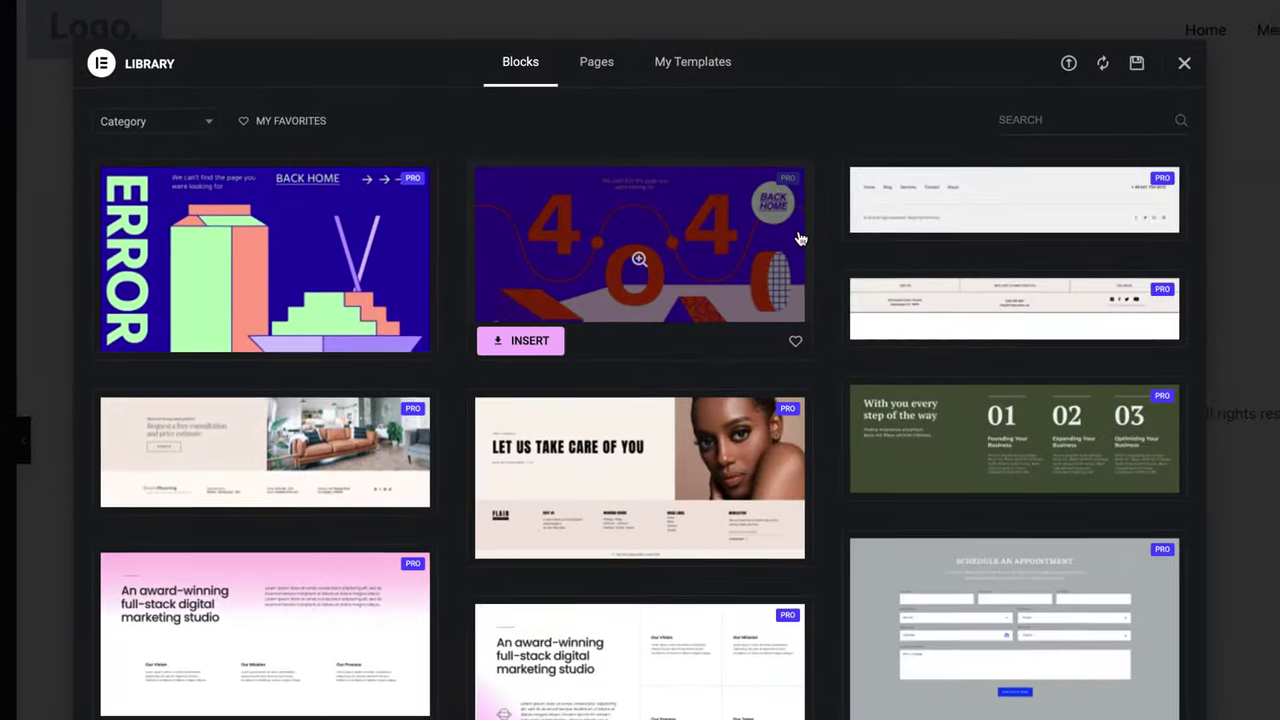
click(596, 61)
click(650, 262)
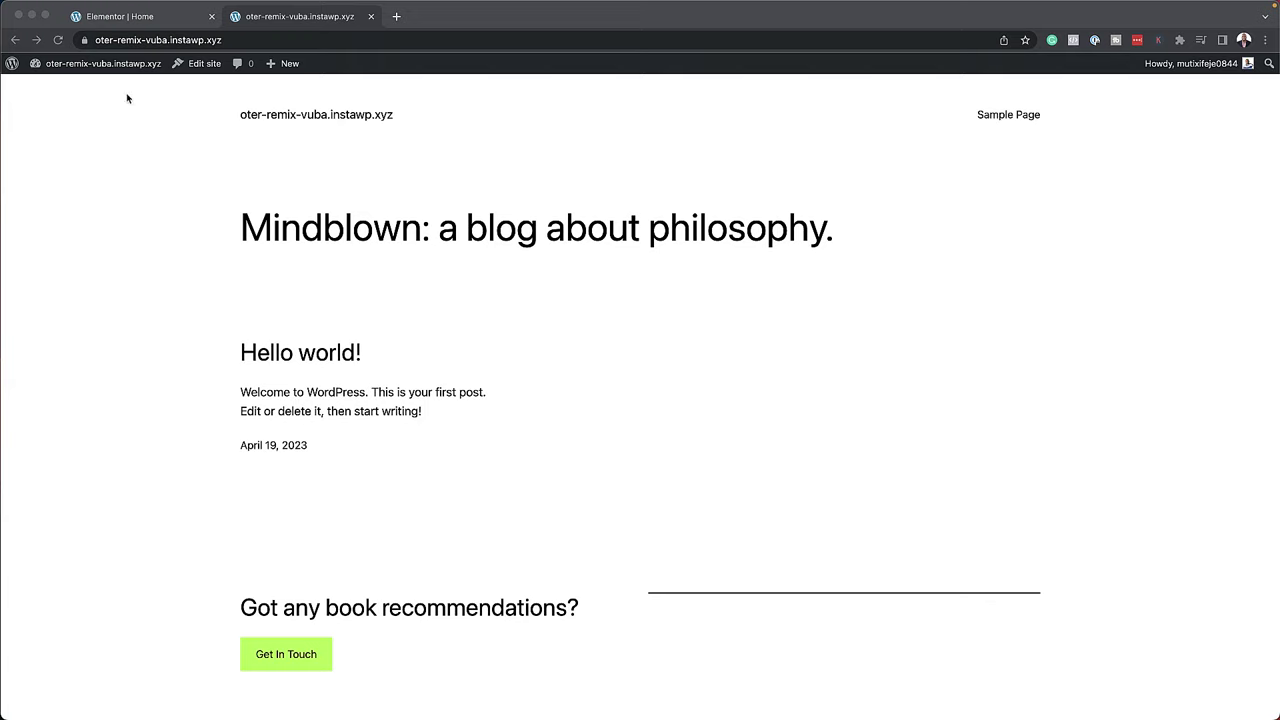
Step: Go to the site's WordPress dashboard and open the page for adding new plugins
click(87, 140)
mouse_move(94, 65)
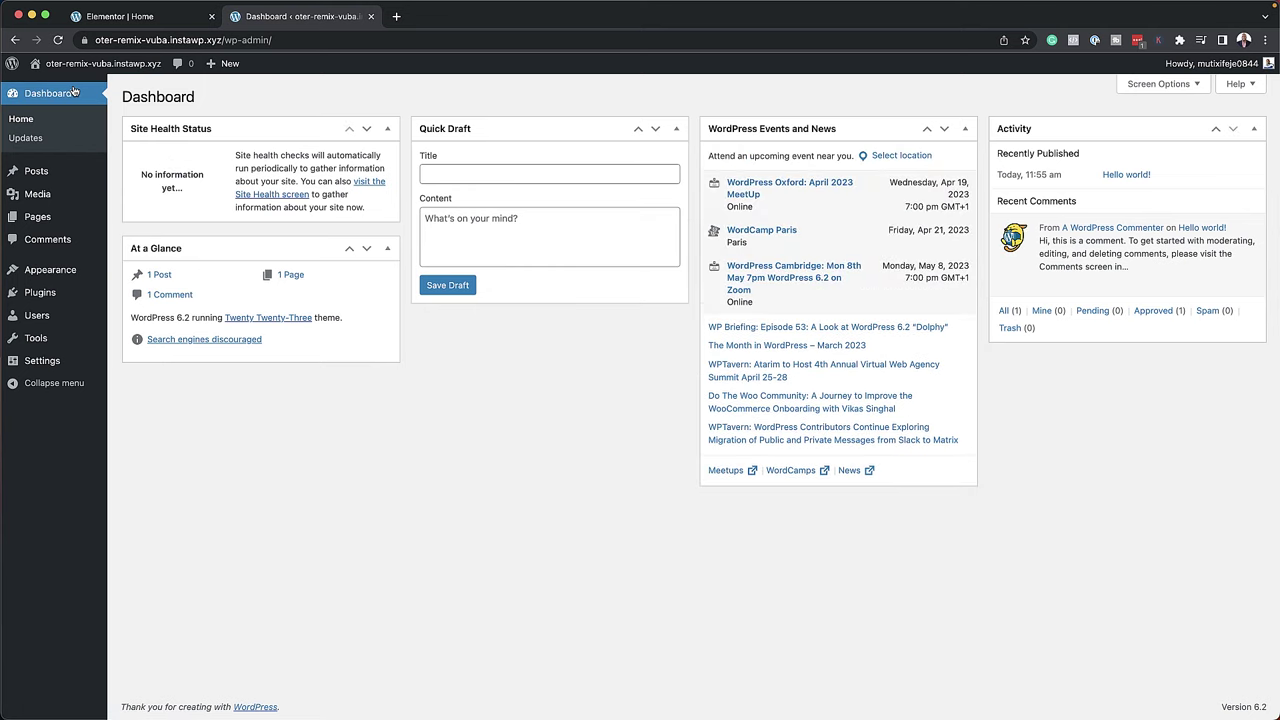
mouse_move(40, 292)
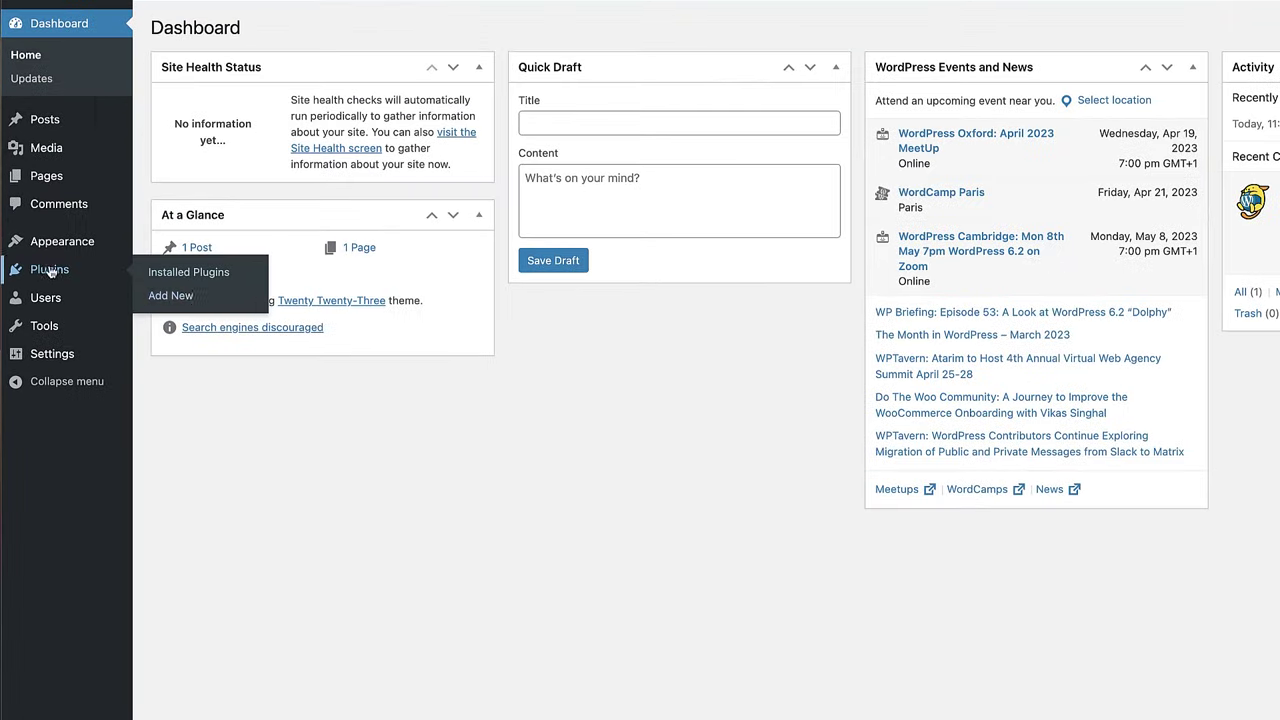
click(172, 296)
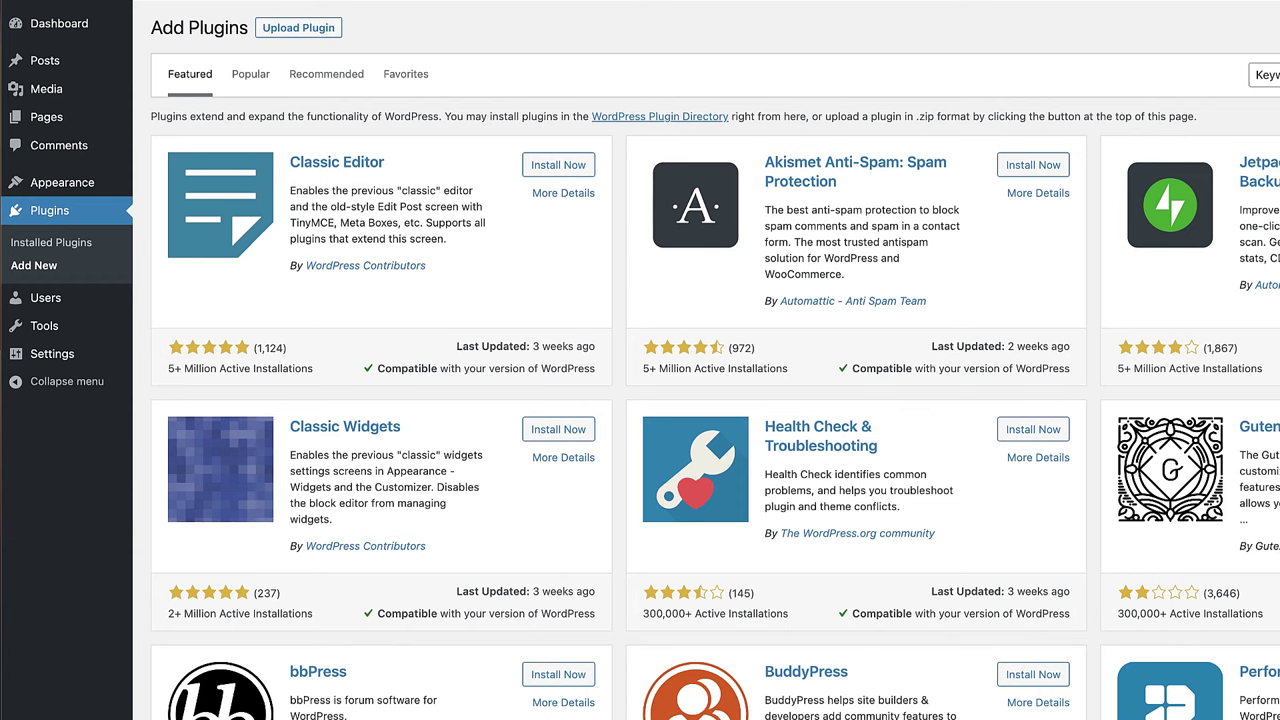
Step: Search the plugins for "elementor", and install and activate Elementor Website Builder
text(elementor)
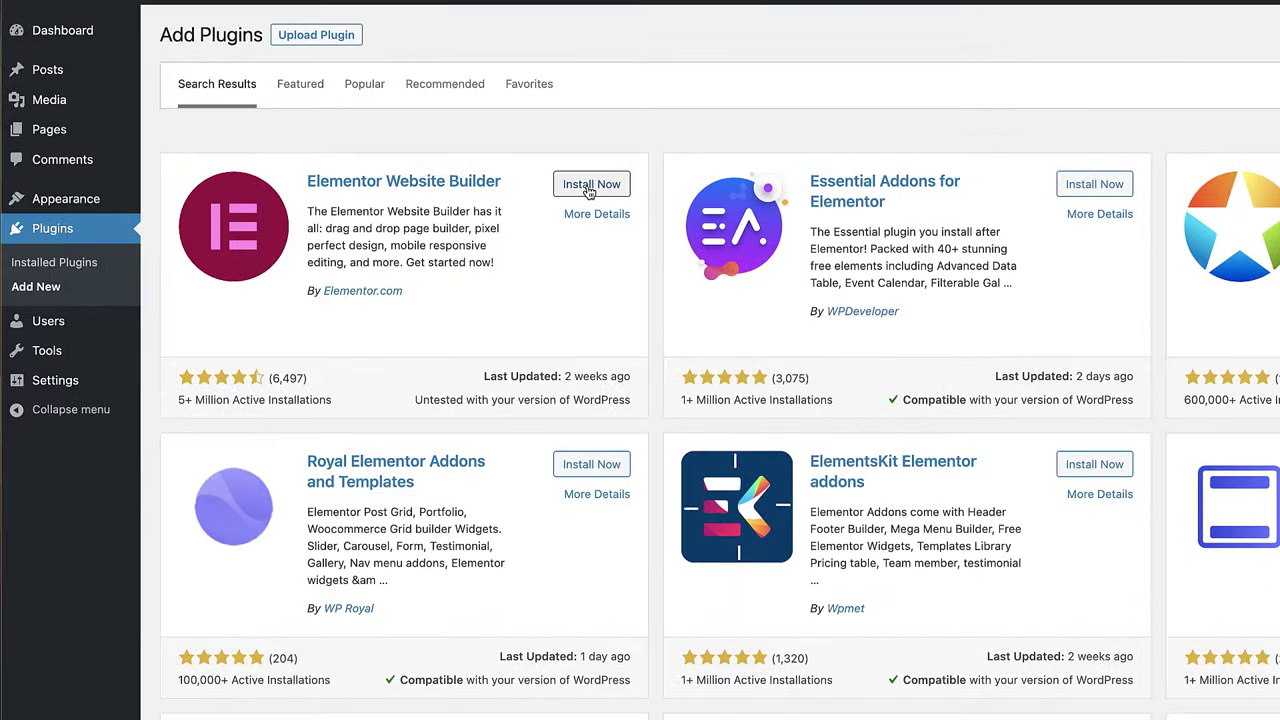
click(591, 186)
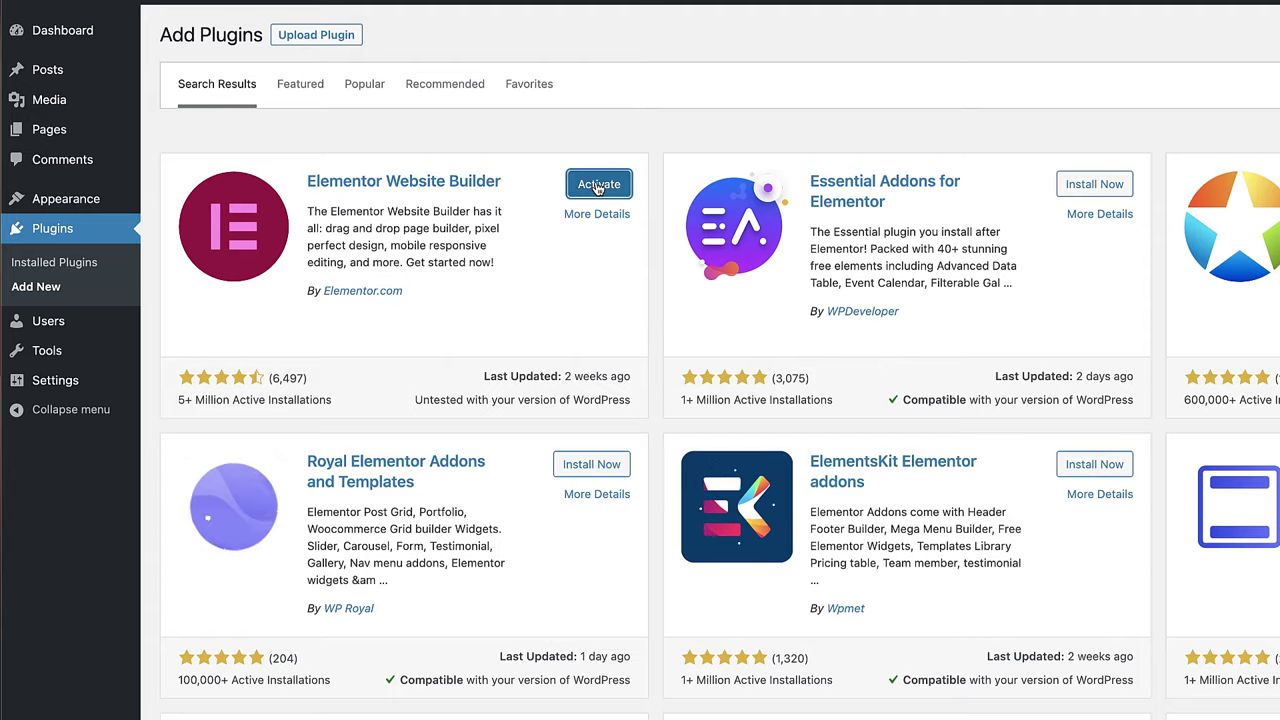
click(598, 186)
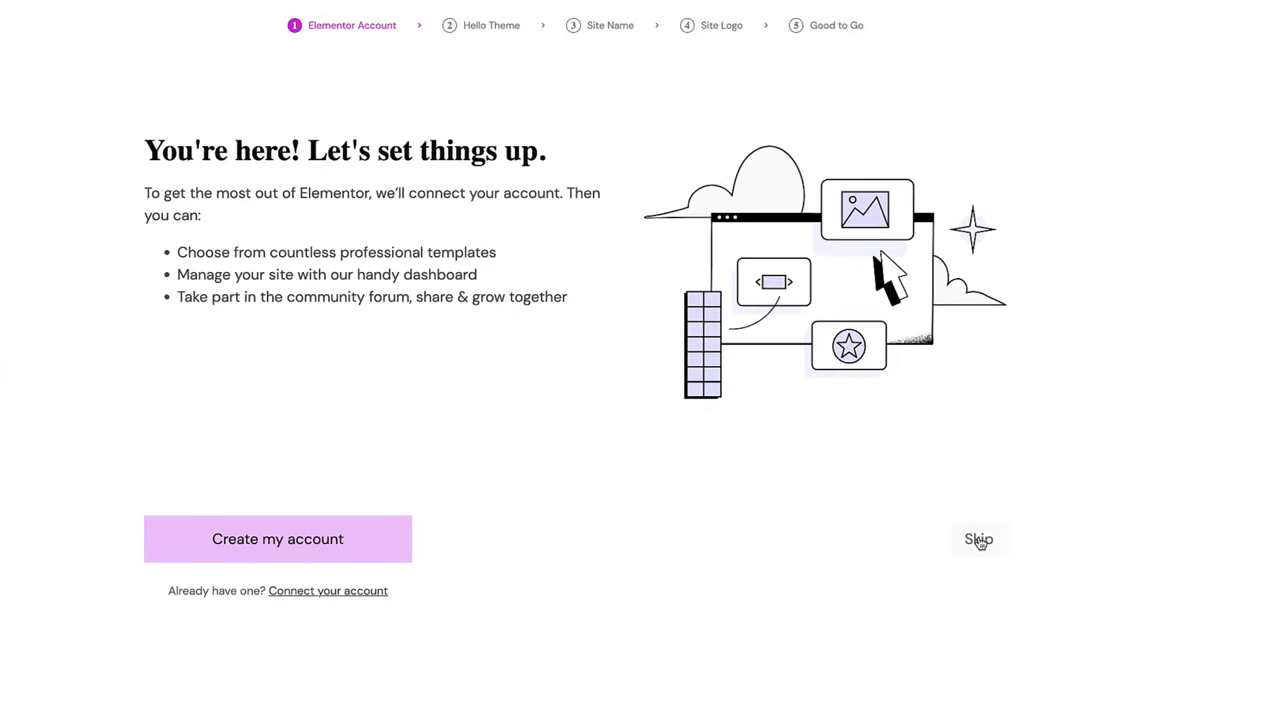
Step: Skip the steps of the Elementor setup wizard and dismiss the What's New announcement in the editor
click(979, 541)
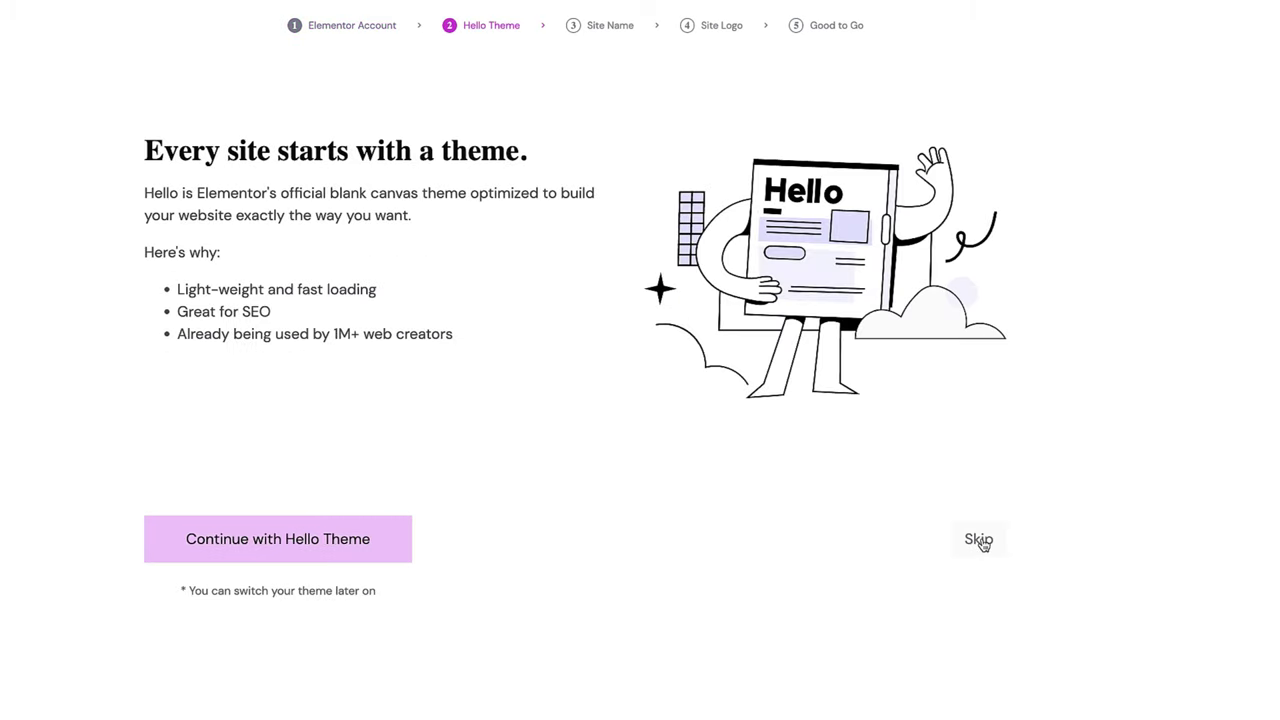
click(979, 541)
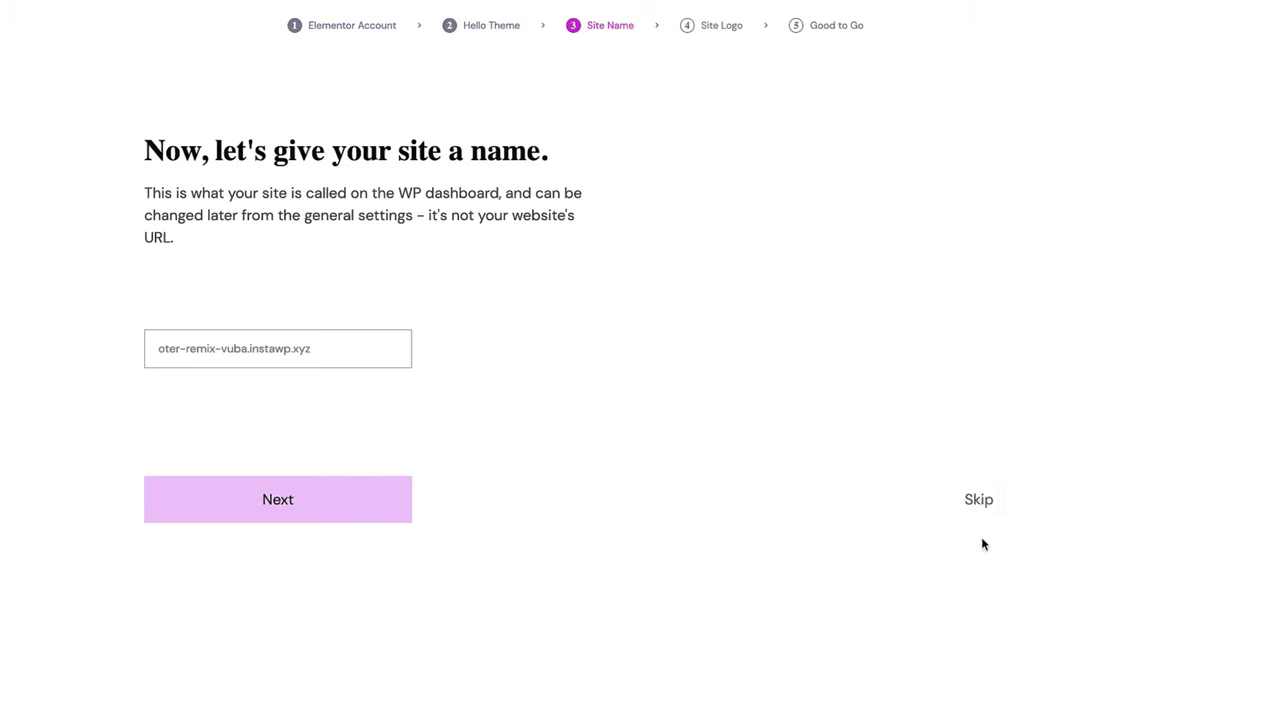
click(983, 543)
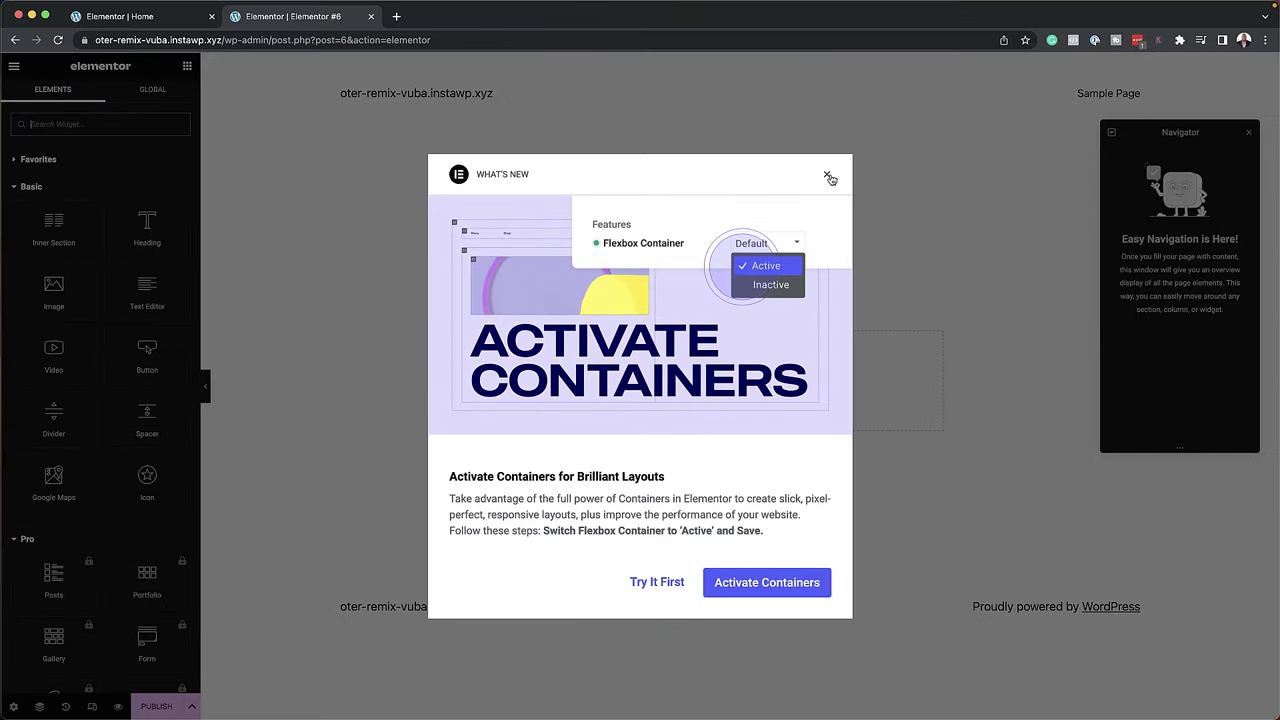
click(828, 176)
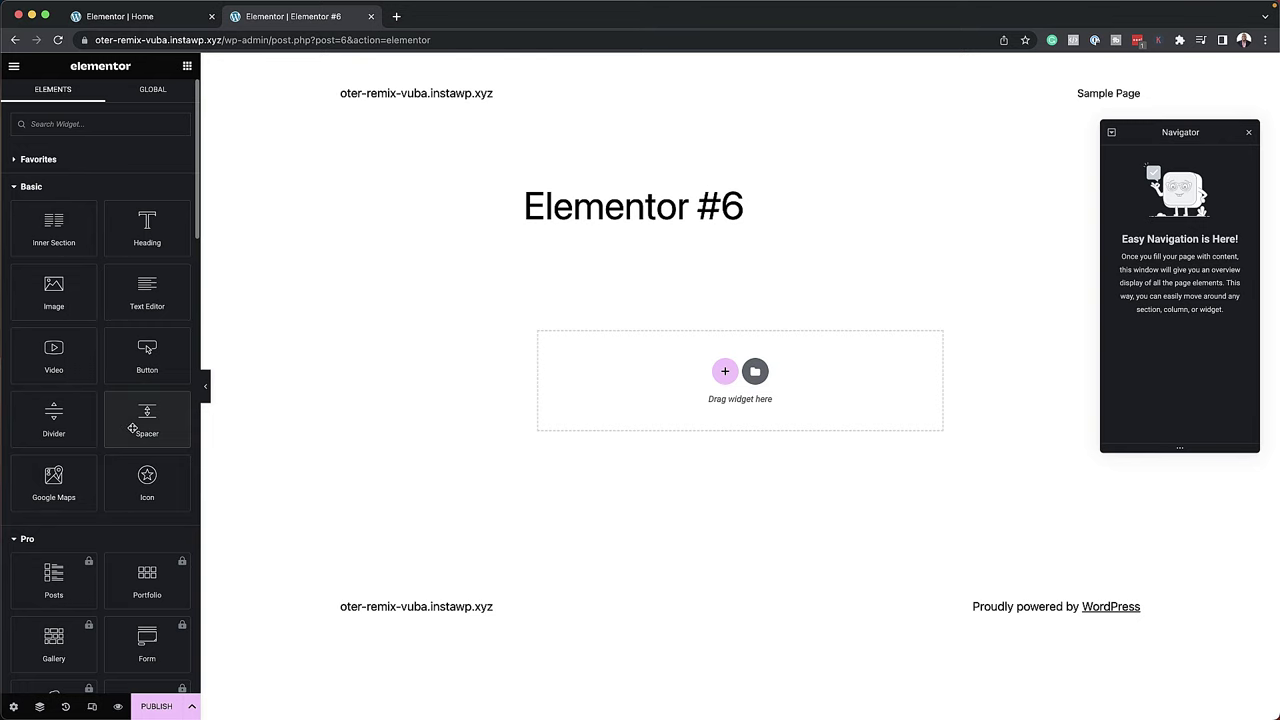
Step: Look through the Basic and Pro widgets offered in the editor
scroll(133, 428, down, 4)
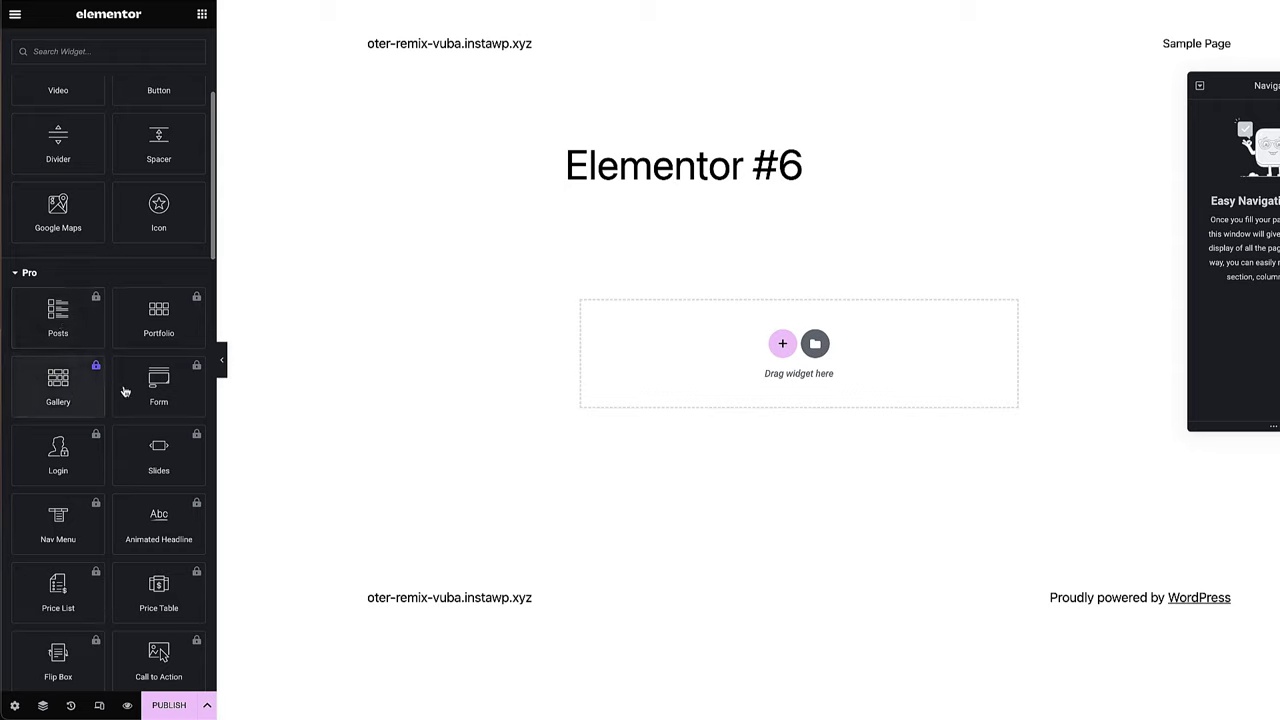
scroll(63, 457, down, 3)
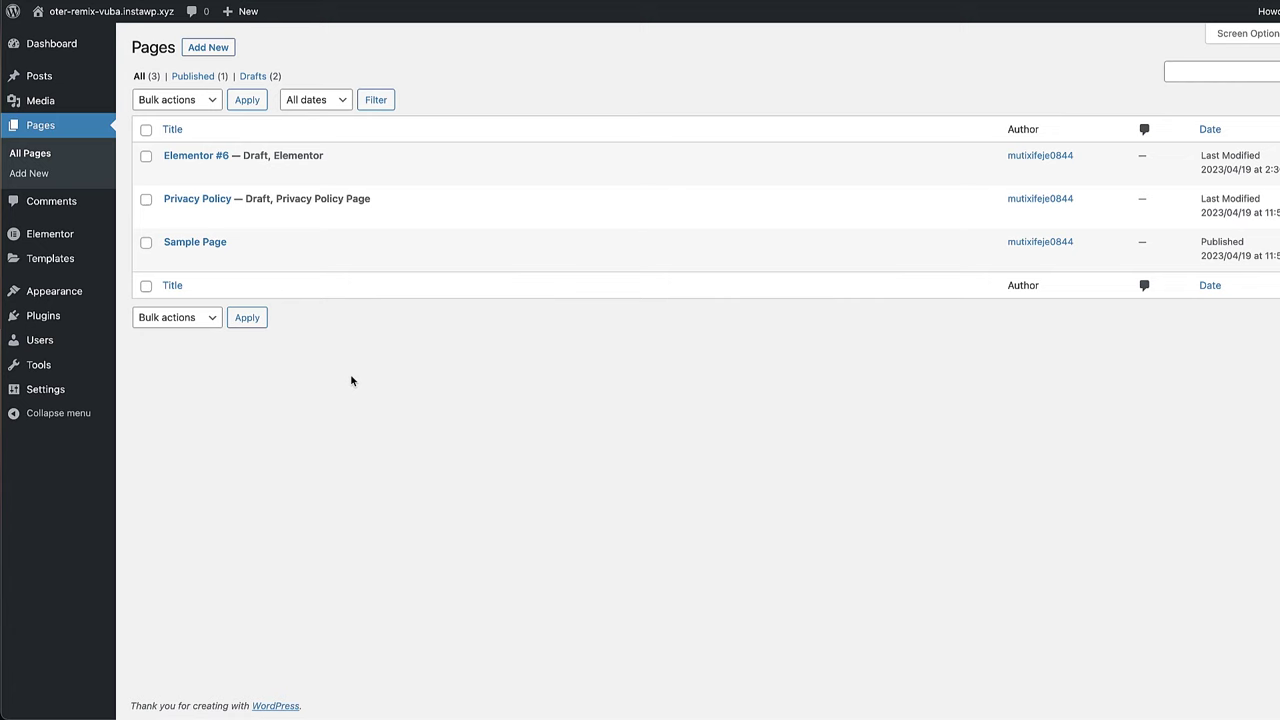
Step: Open the Theme Builder from the WordPress dashboard and examine its site parts, such as Footer, Single Post and 404 page
mouse_move(72, 259)
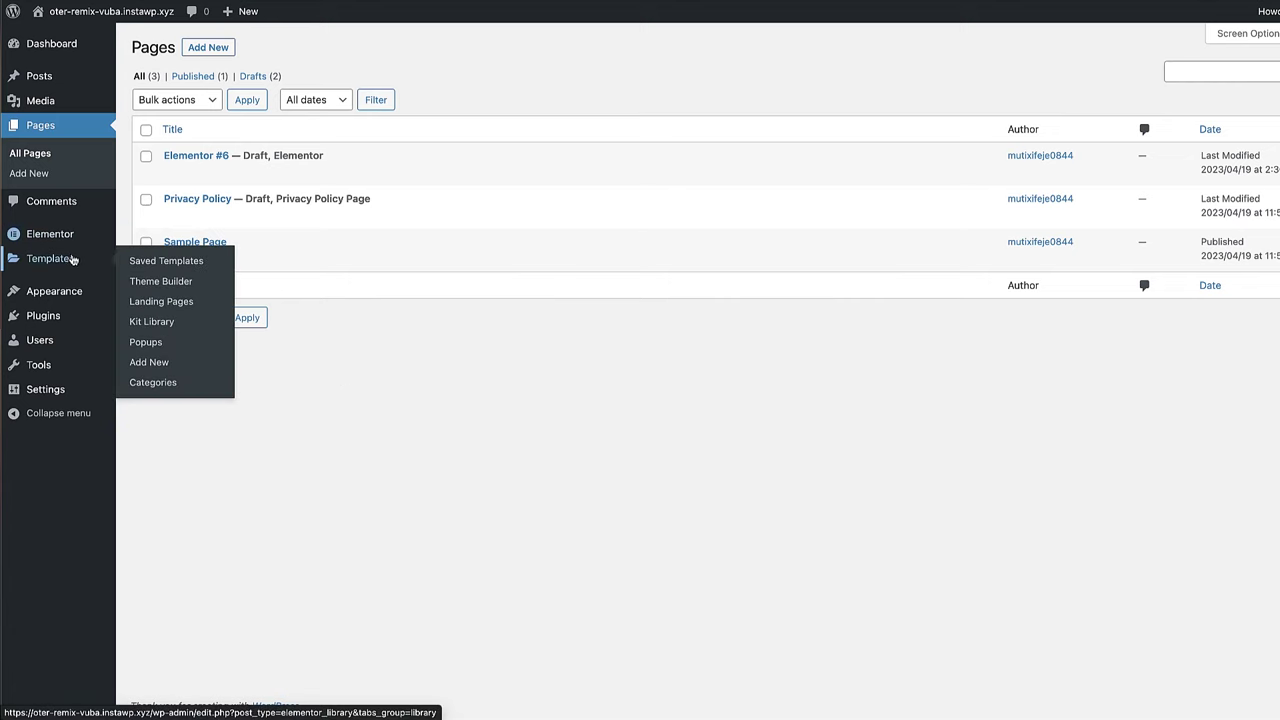
click(160, 281)
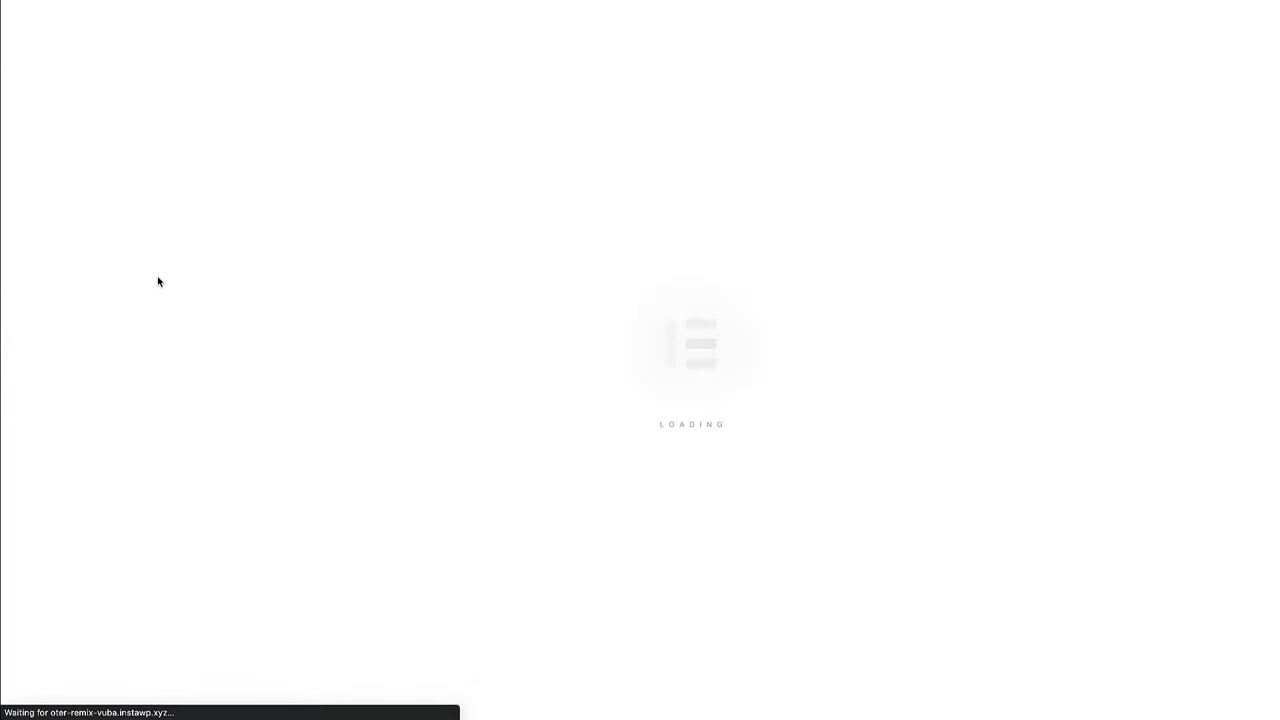
mouse_move(325, 296)
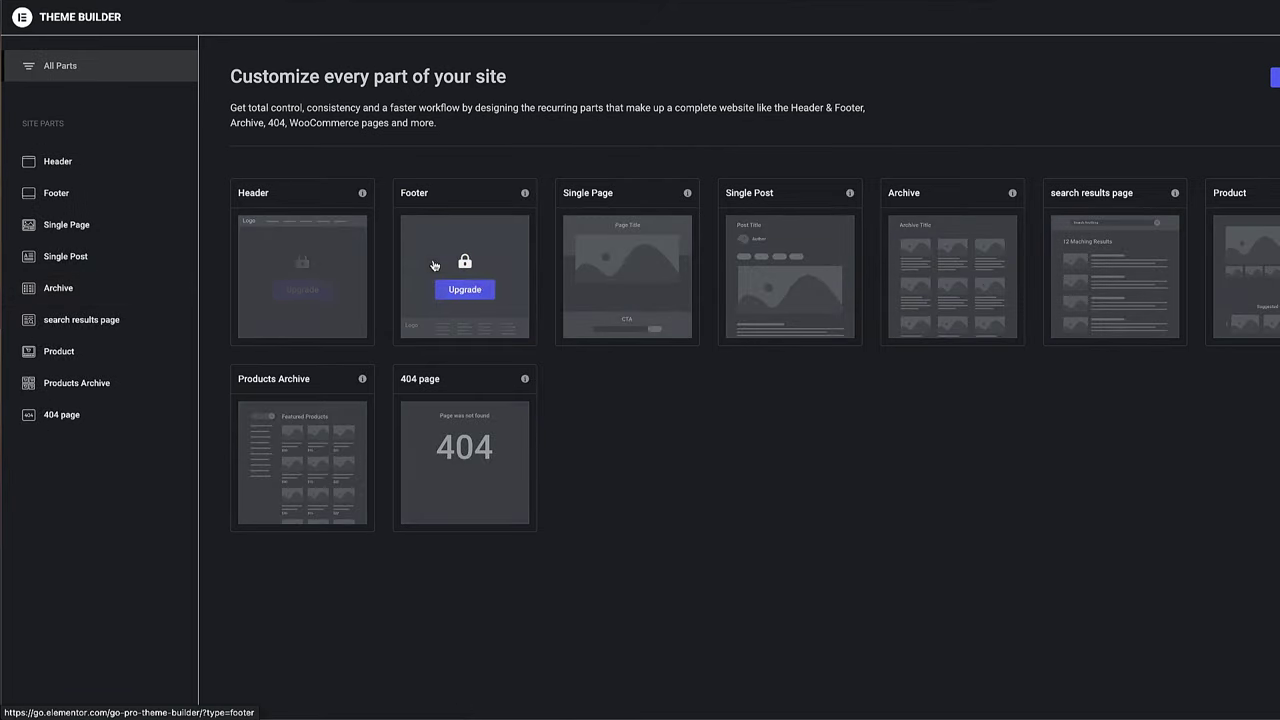
mouse_move(634, 270)
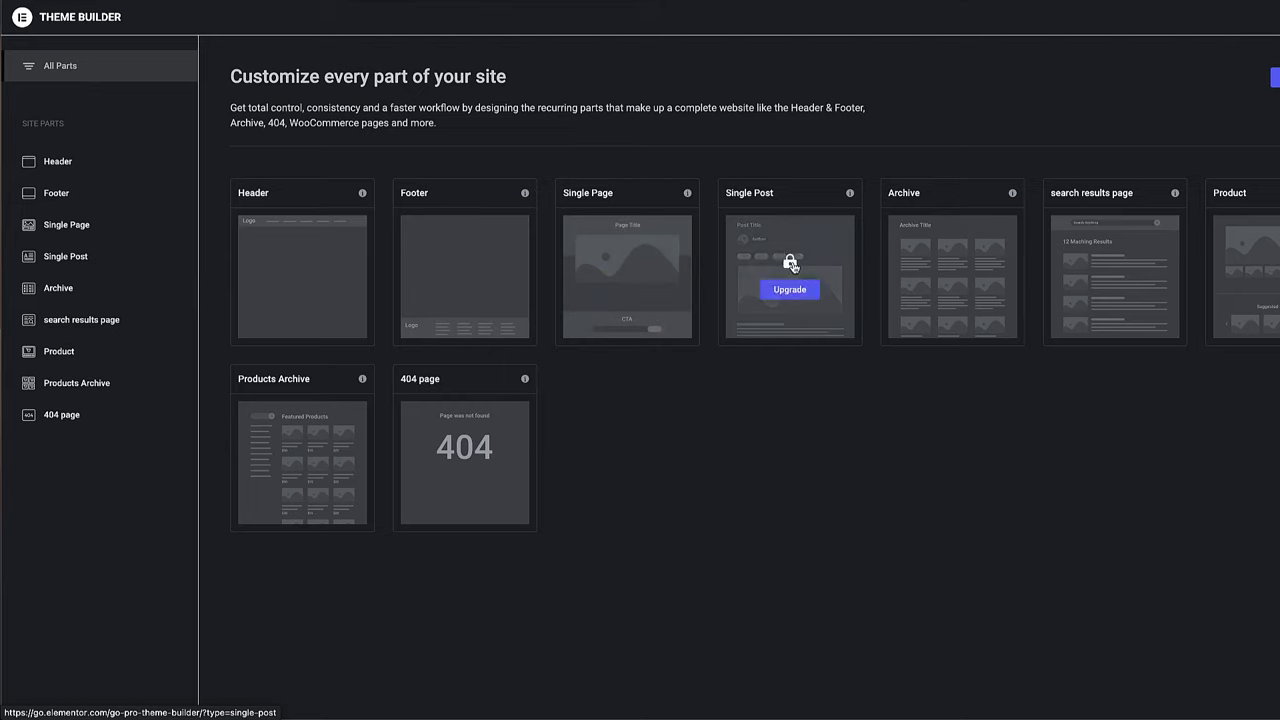
mouse_move(1089, 261)
mouse_move(460, 452)
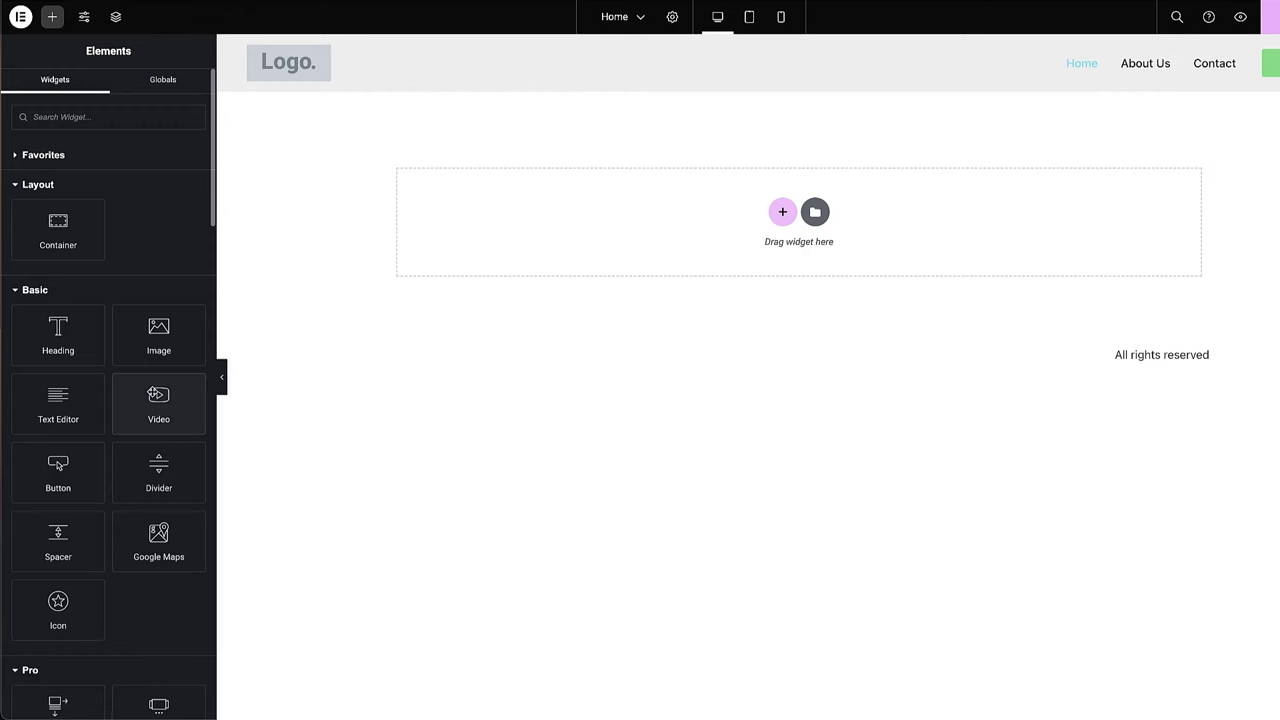
Step: Review the full widget list, including the Pro widgets, and the options of the main Elementor menu
scroll(152, 390, down, 5)
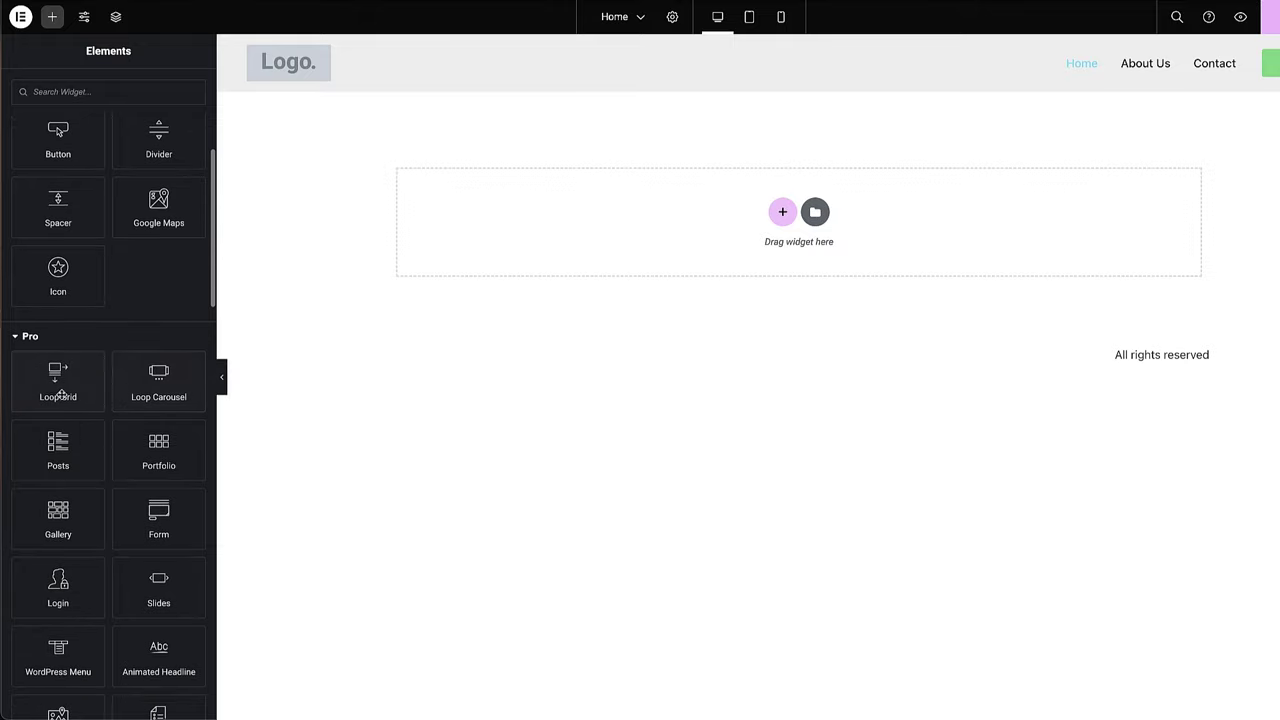
scroll(165, 393, down, 4)
scroll(165, 398, down, 11)
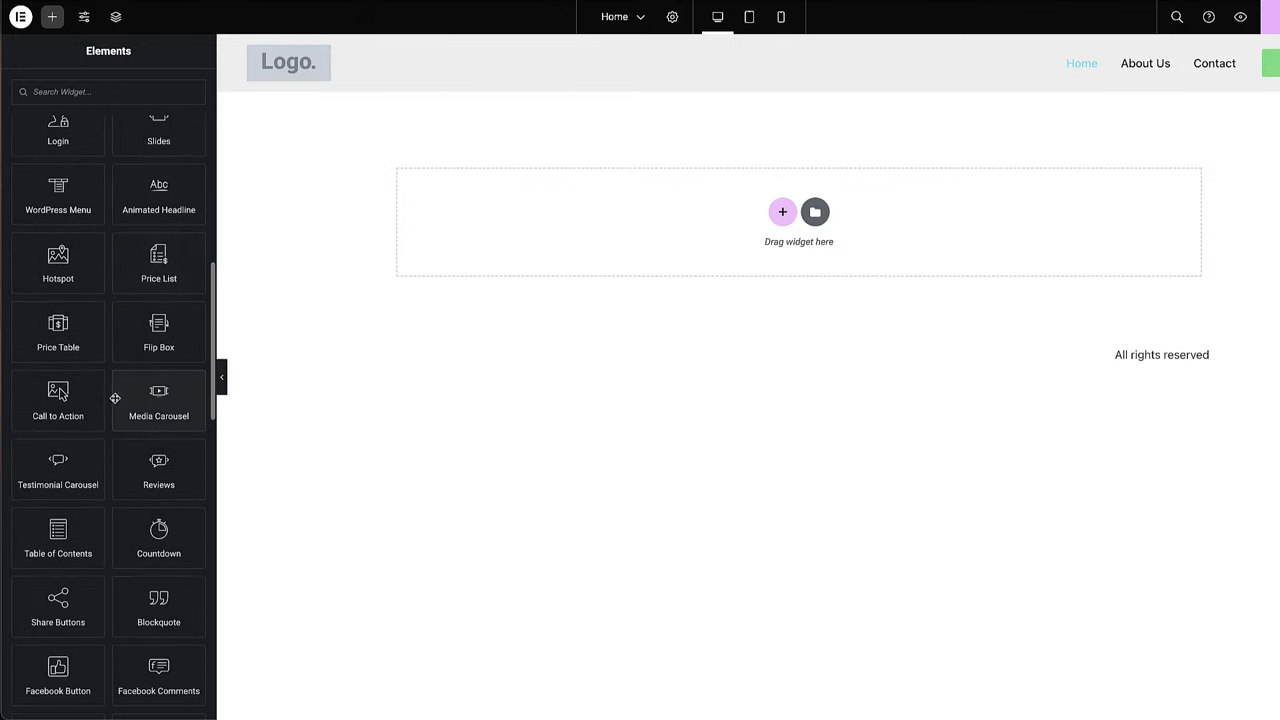
scroll(160, 400, down, 6)
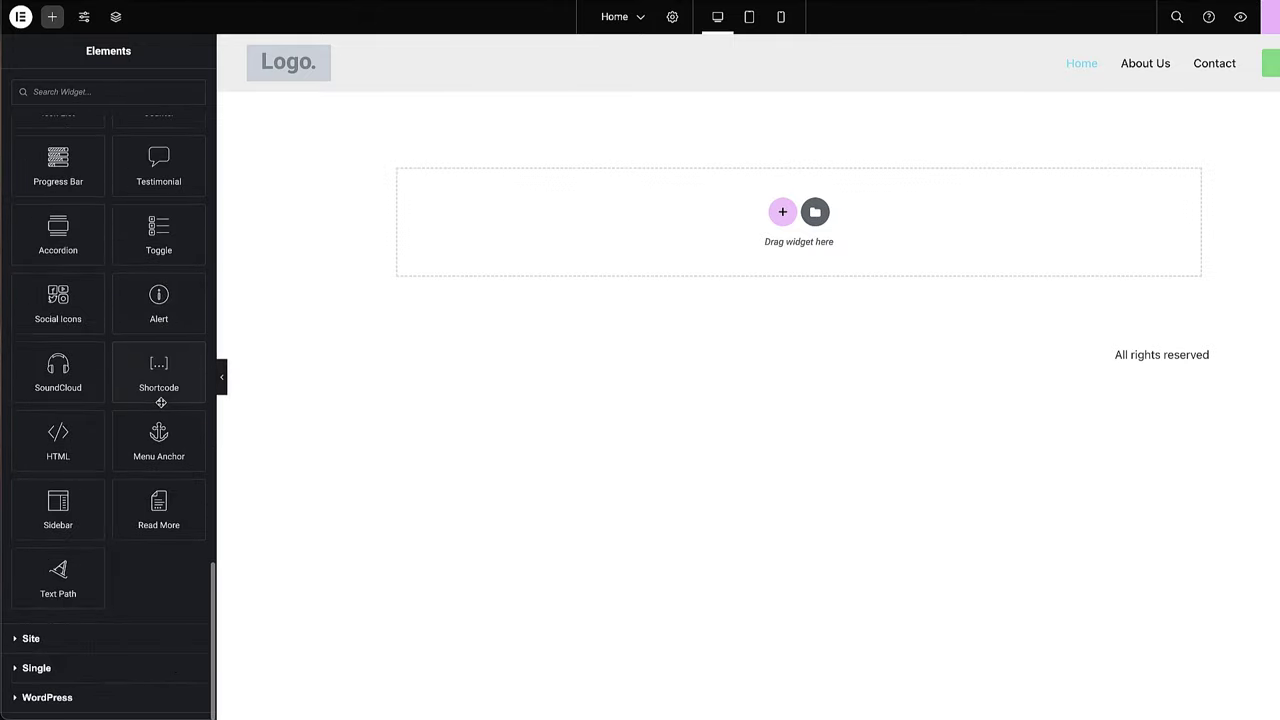
scroll(160, 400, up, 20)
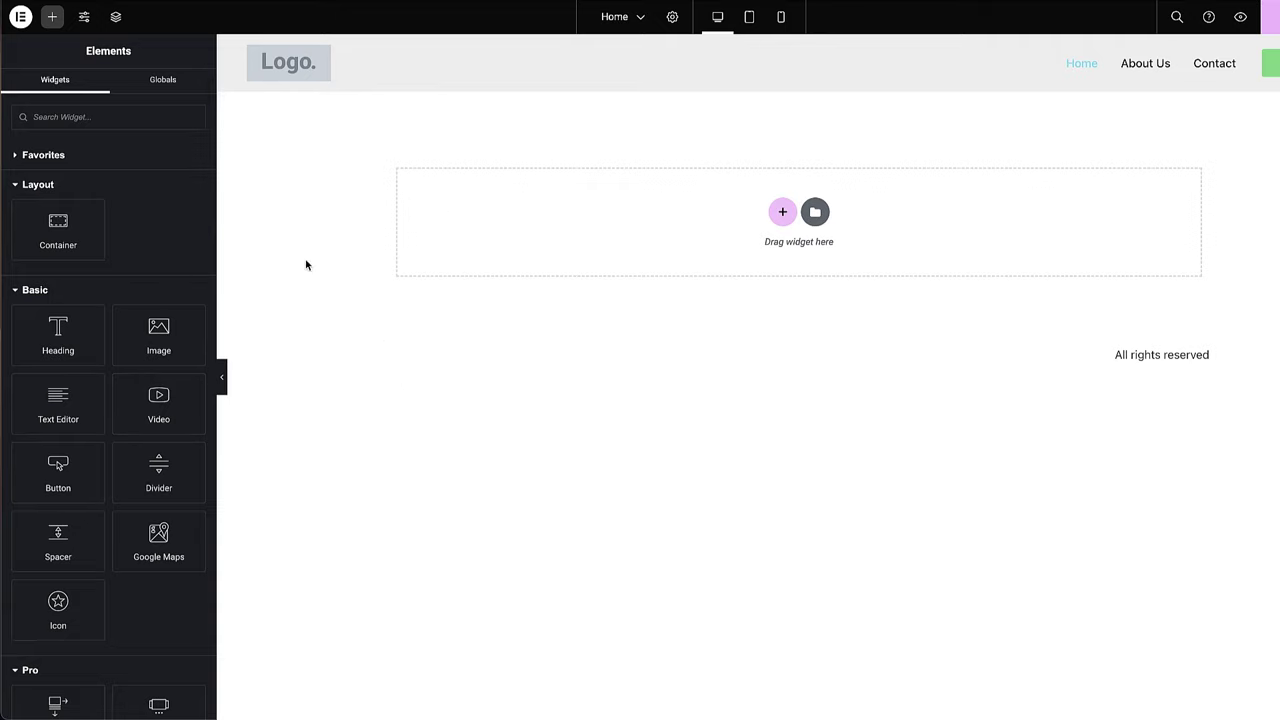
click(20, 18)
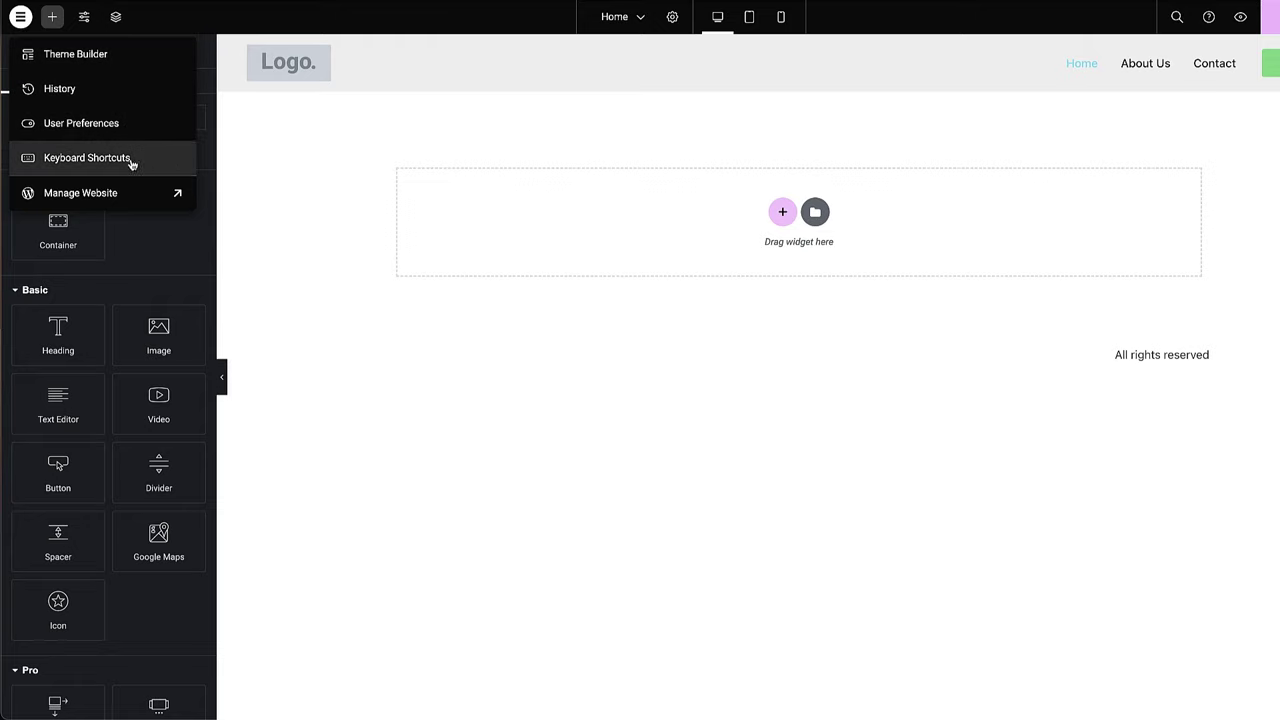
click(250, 195)
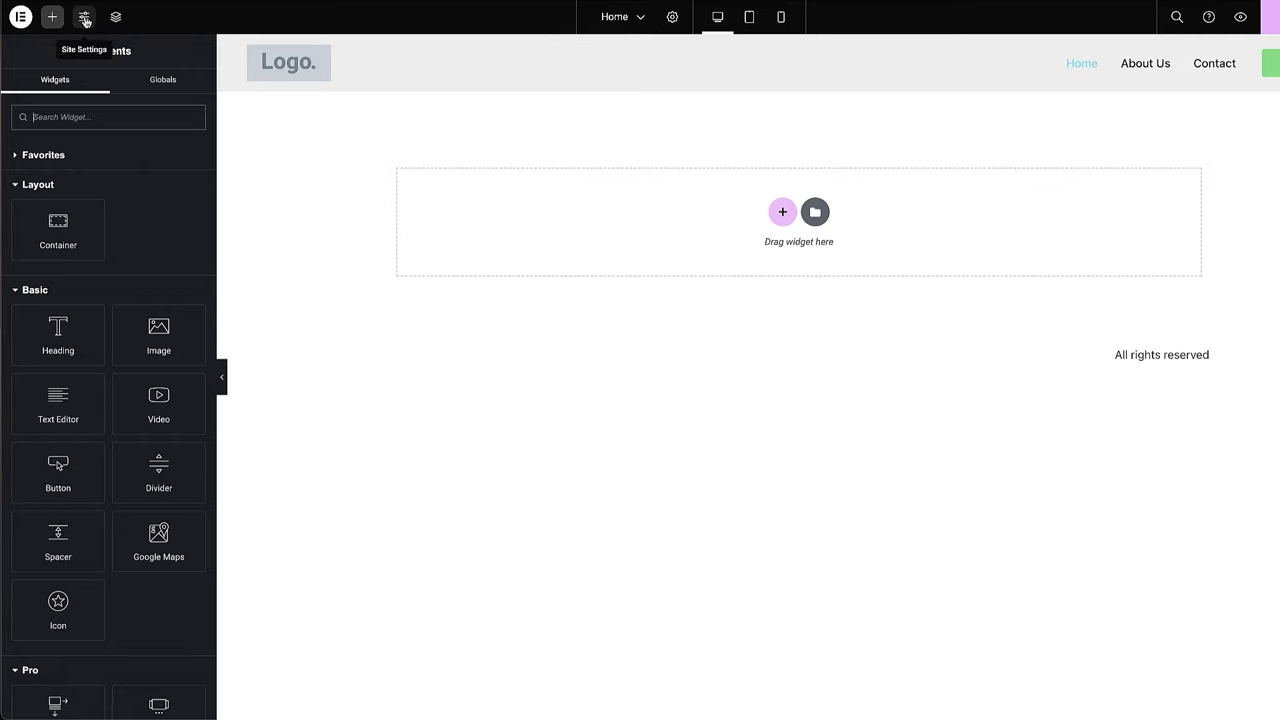
Step: Set the primary global color in Site Settings to dark blue #265569
click(85, 18)
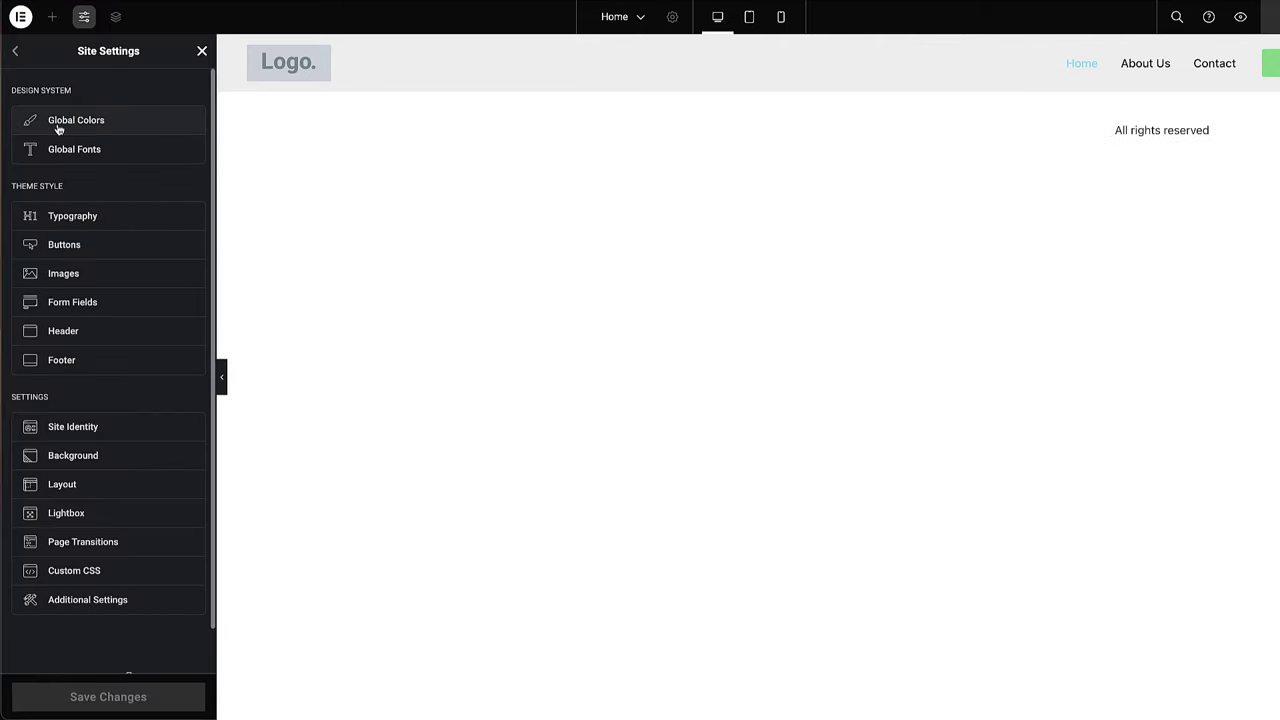
click(98, 122)
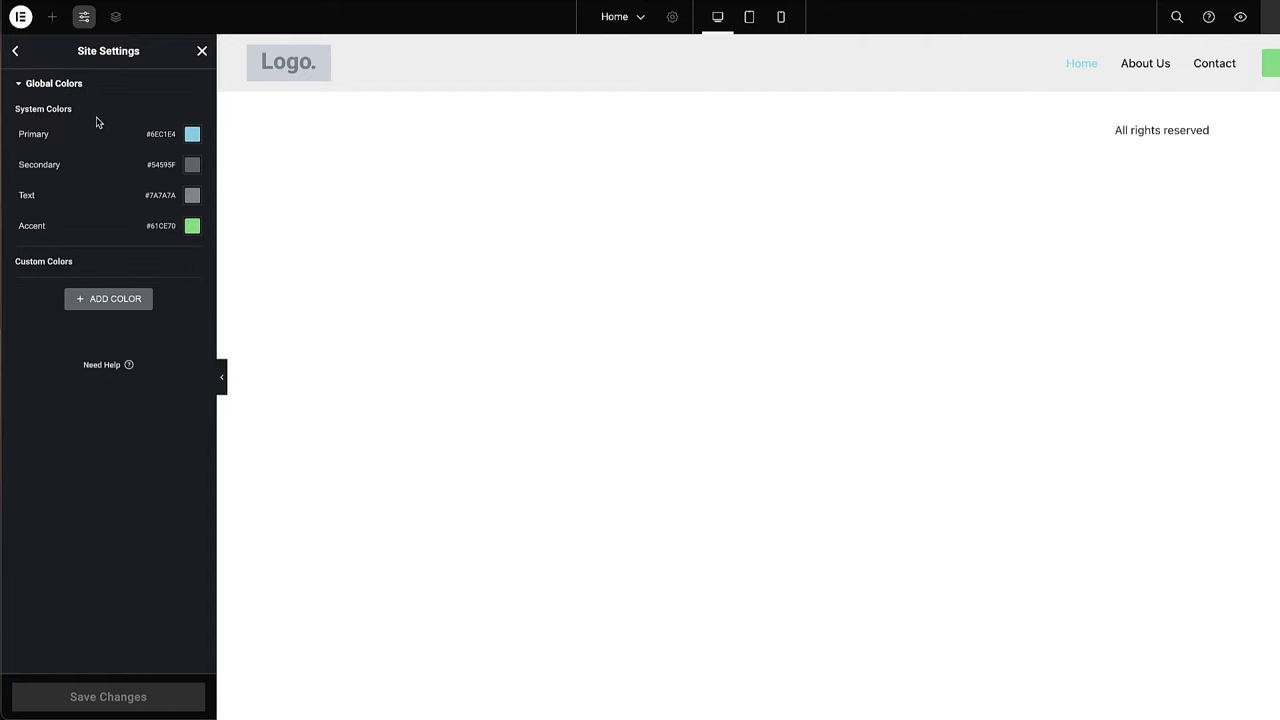
click(192, 136)
drag(198, 204, 214, 254)
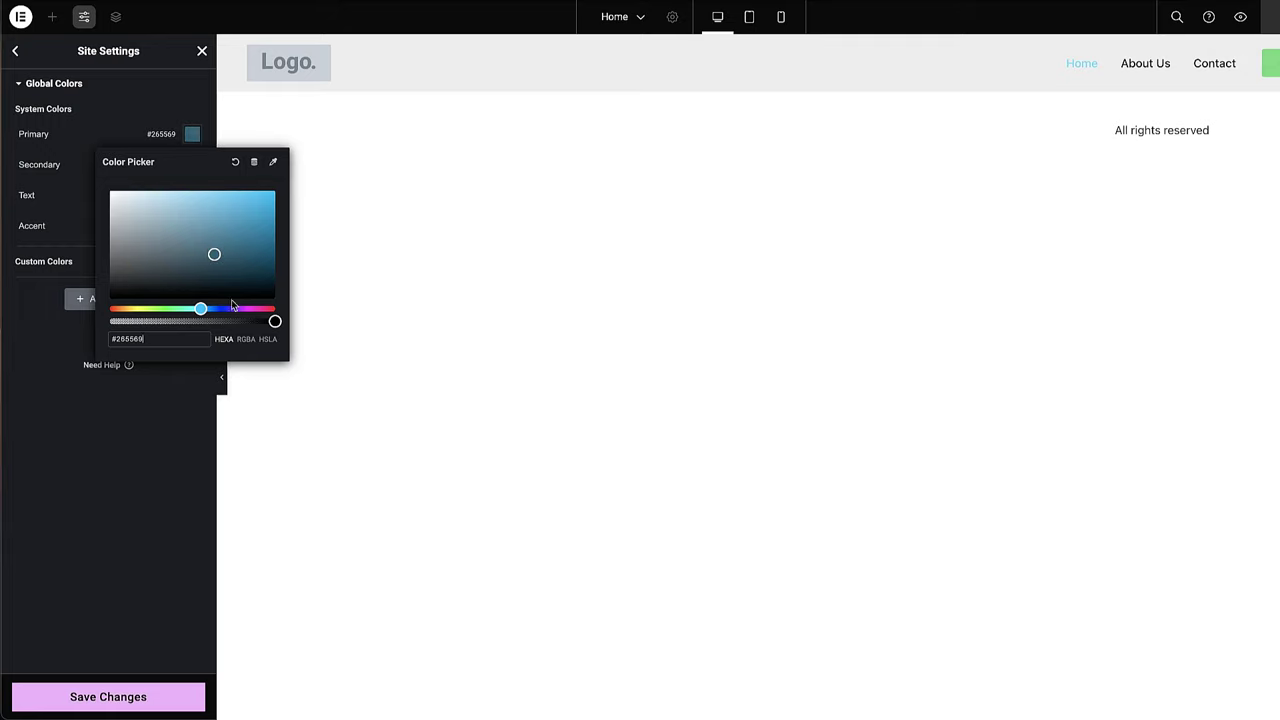
click(65, 347)
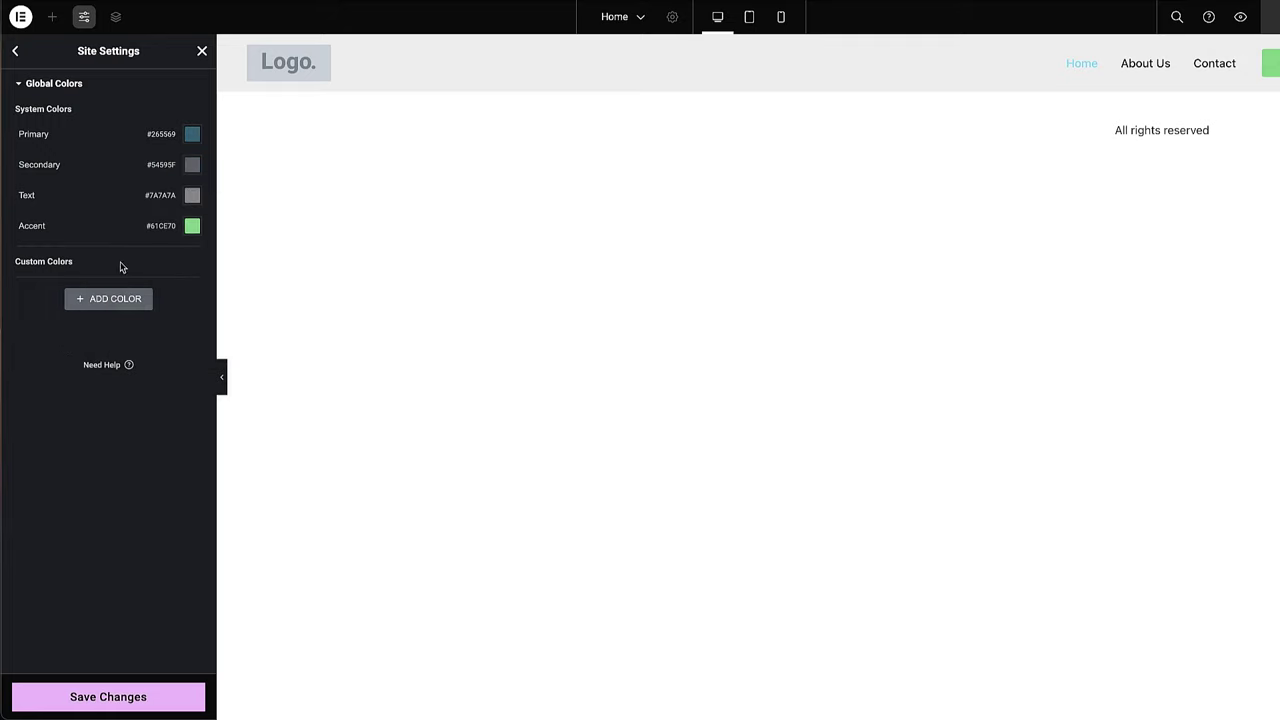
Step: Open the Global Fonts settings and examine the primary font's typography options and font family list
click(17, 55)
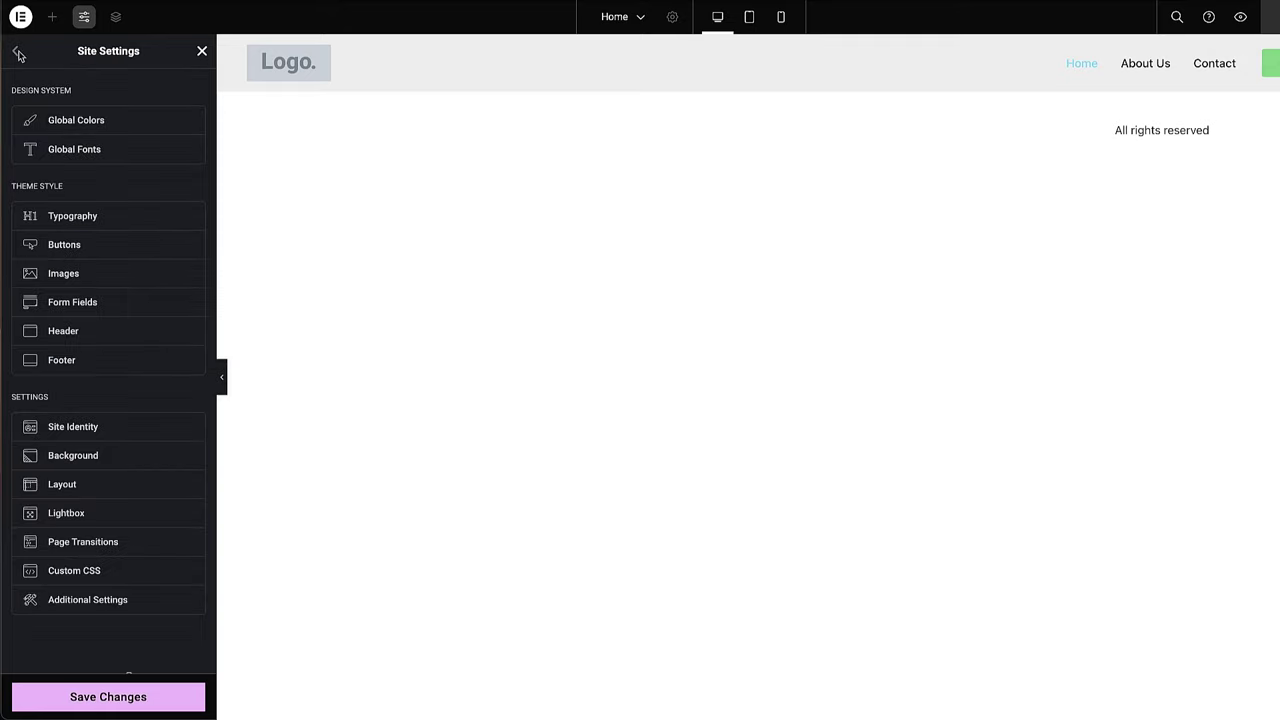
click(128, 151)
click(192, 133)
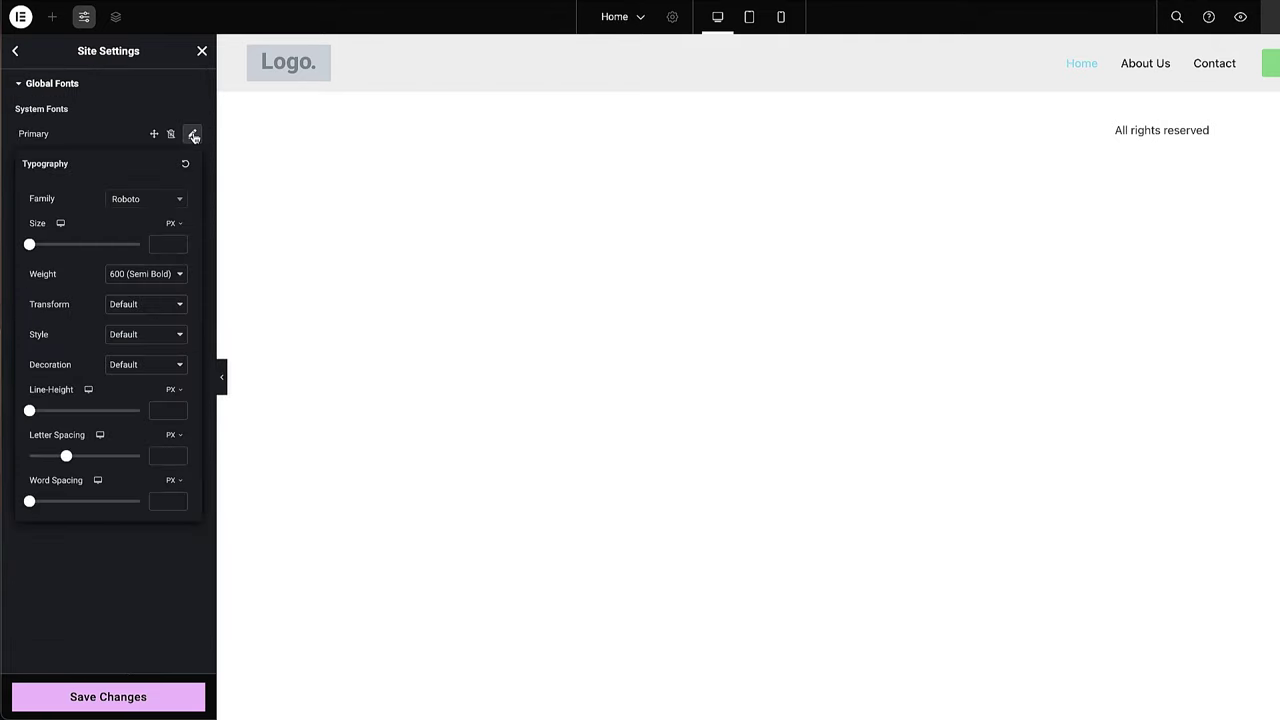
click(145, 199)
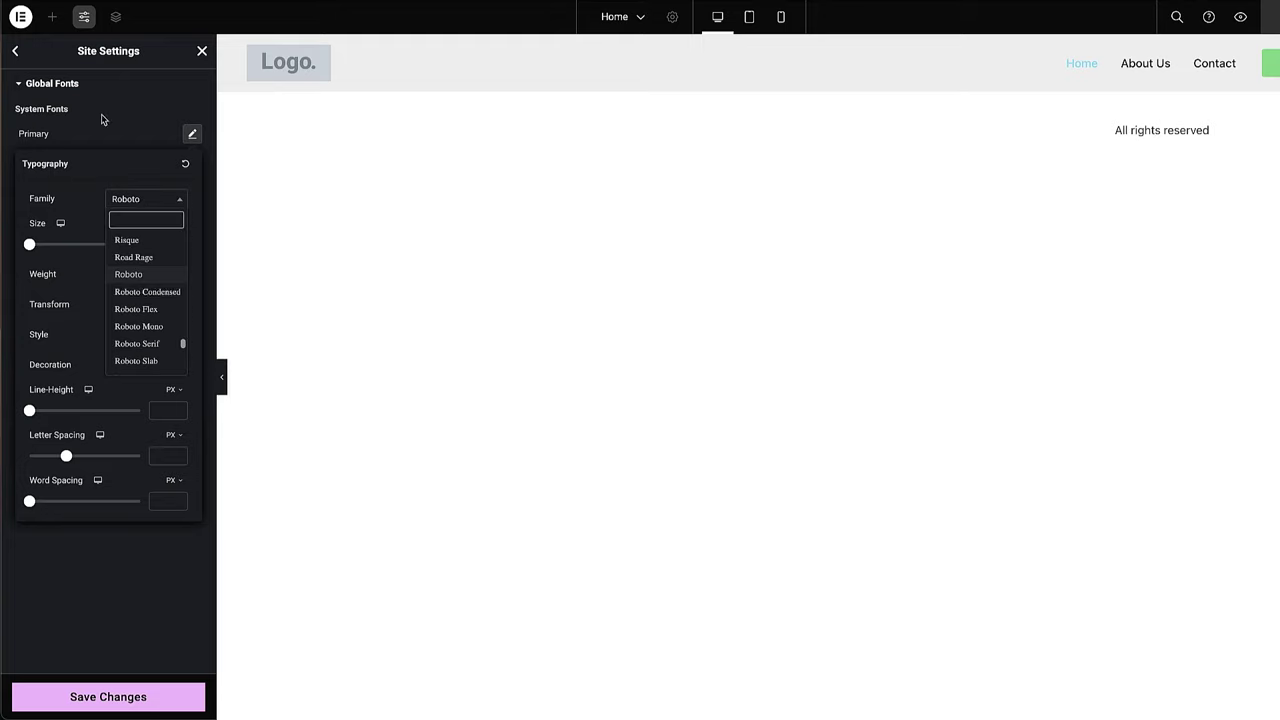
click(119, 544)
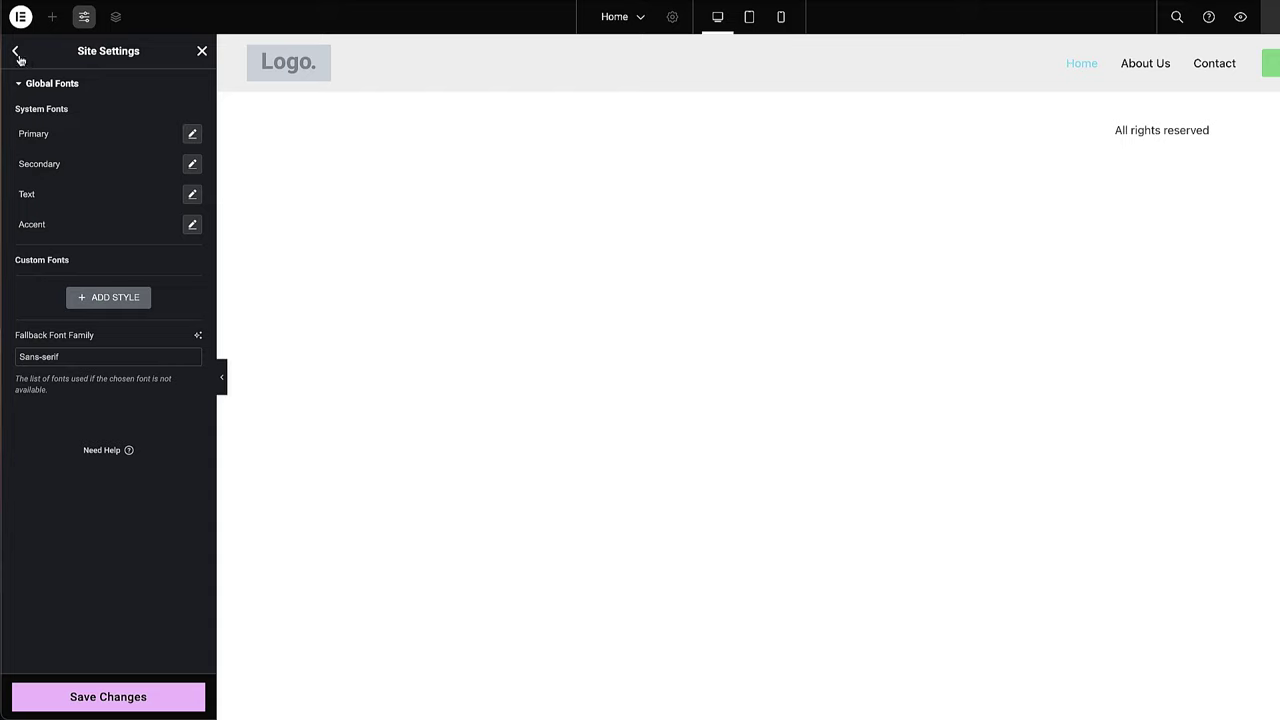
Step: Return to the Site Settings overview and review its Theme Style and Settings categories
click(18, 56)
scroll(129, 297, down, 1)
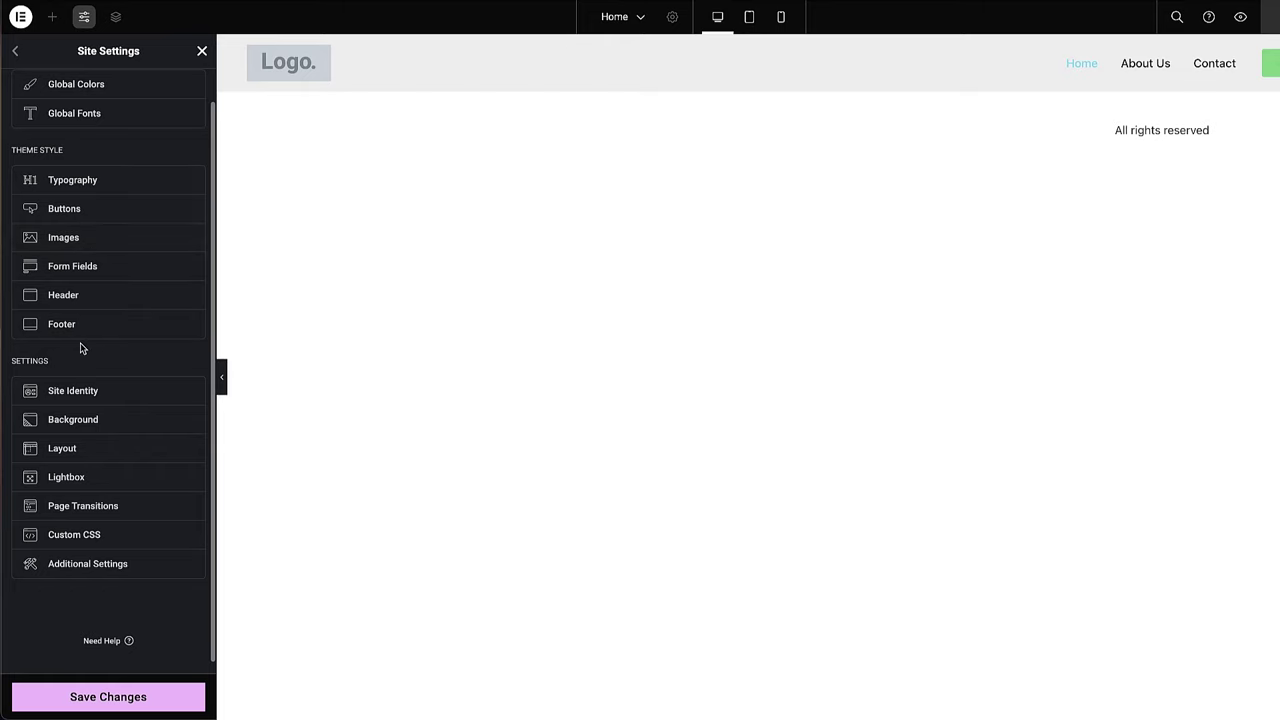
scroll(78, 405, down, 1)
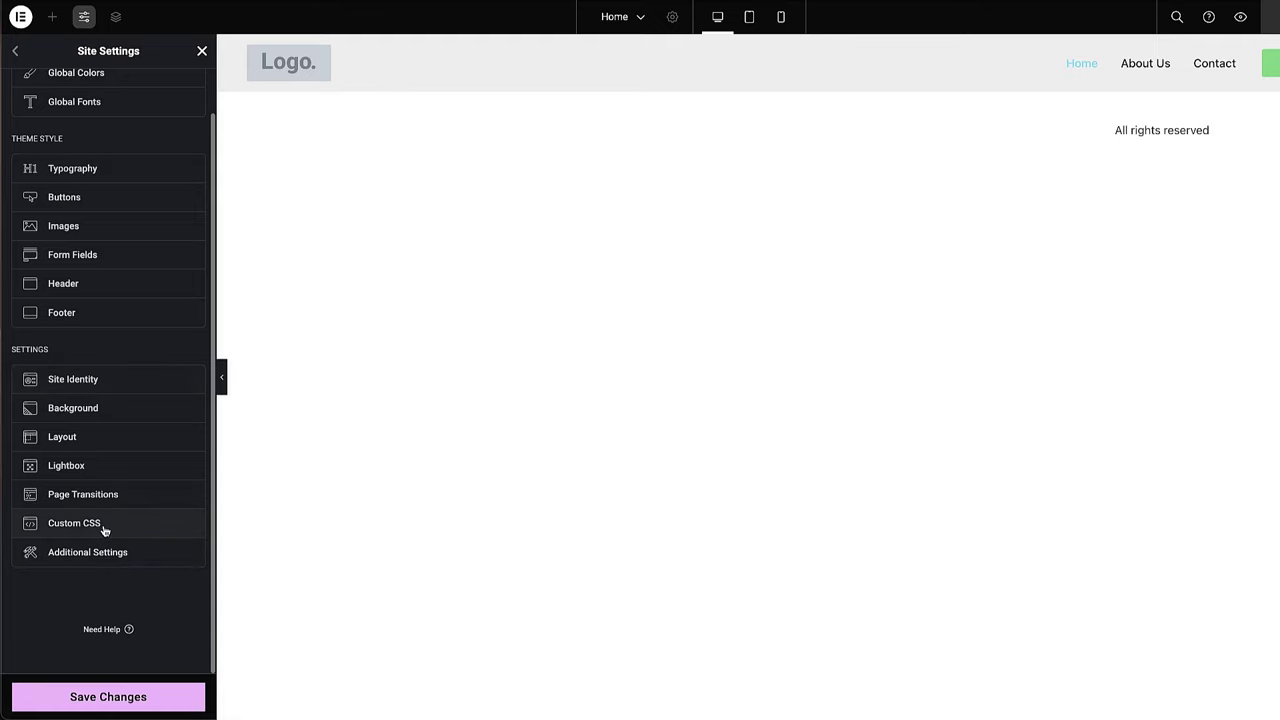
scroll(116, 517, up, 1)
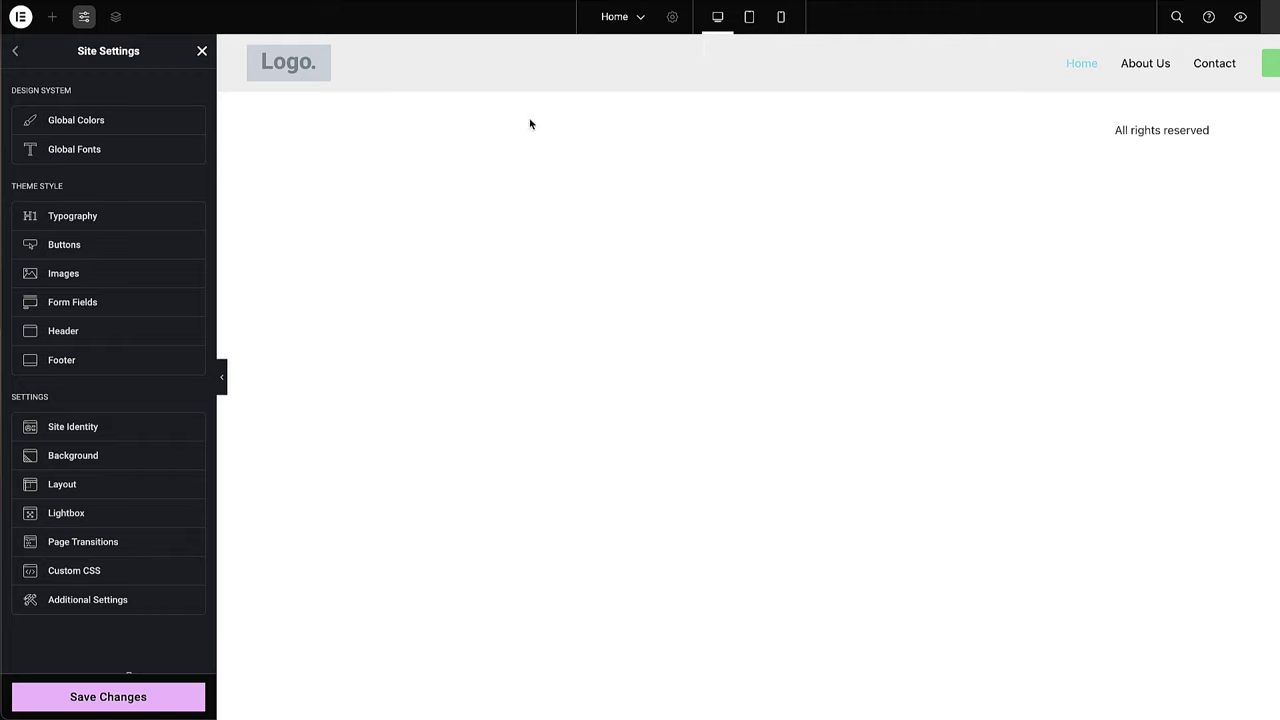
Step: Open the Home page's settings, switch Hide Title off and on again, and view the Page Layout options
click(676, 18)
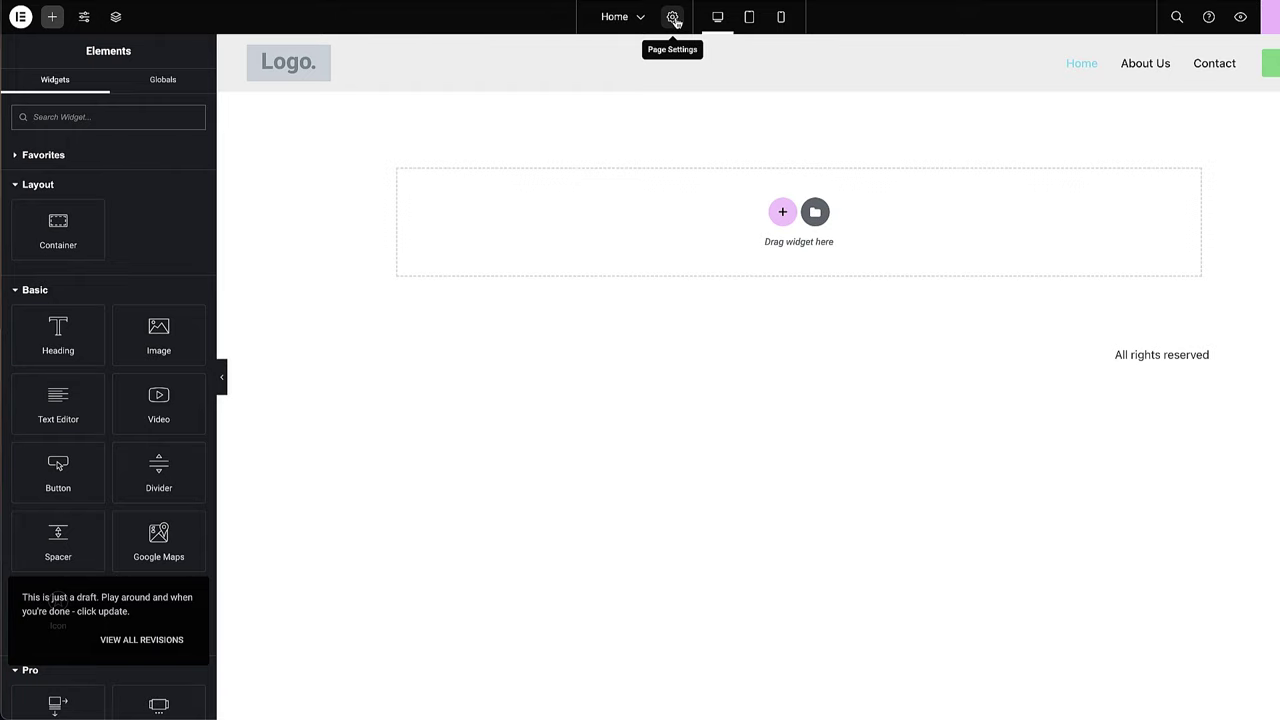
click(673, 18)
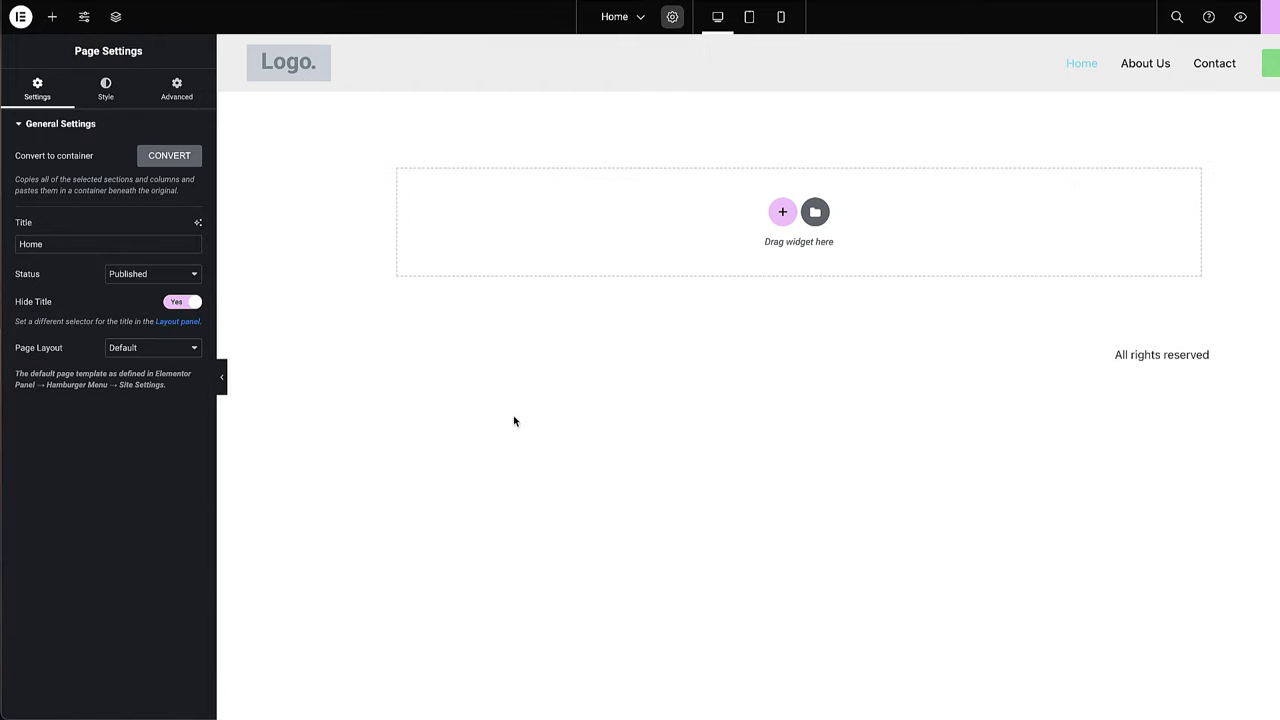
click(182, 303)
click(193, 305)
click(134, 350)
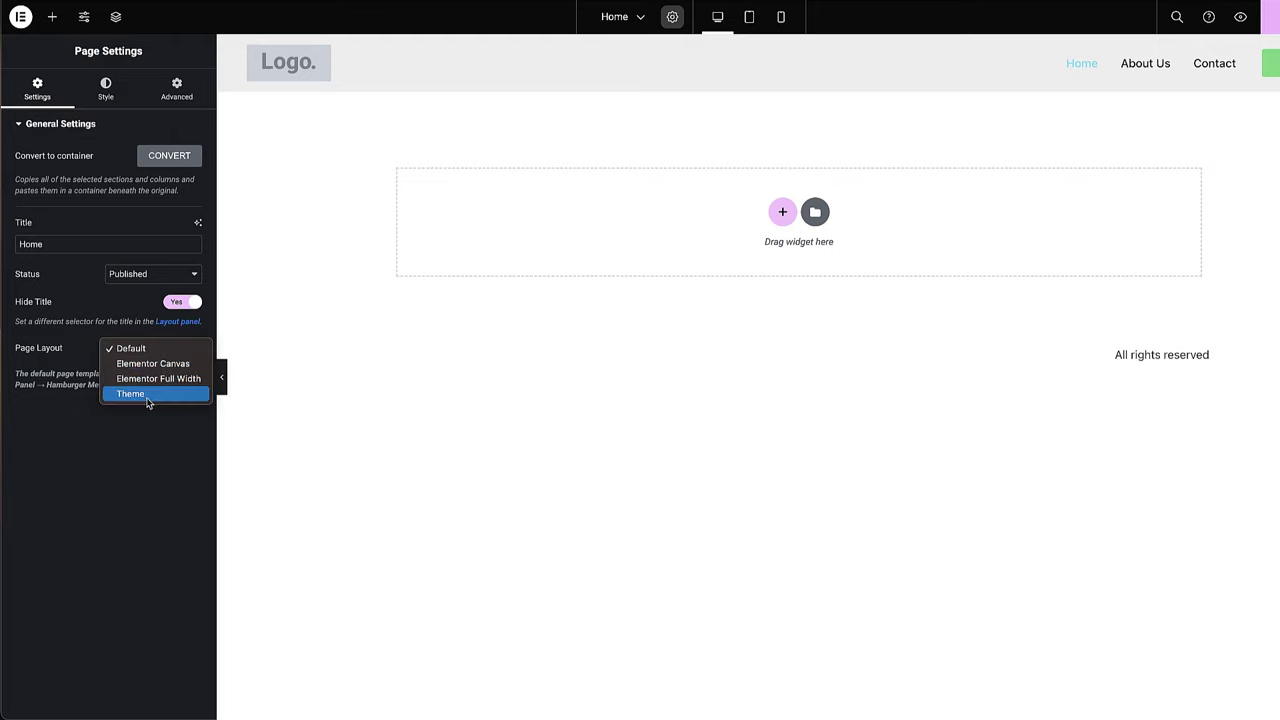
click(148, 461)
Step: Examine the Home page's body style settings and its advanced Custom CSS field
click(108, 98)
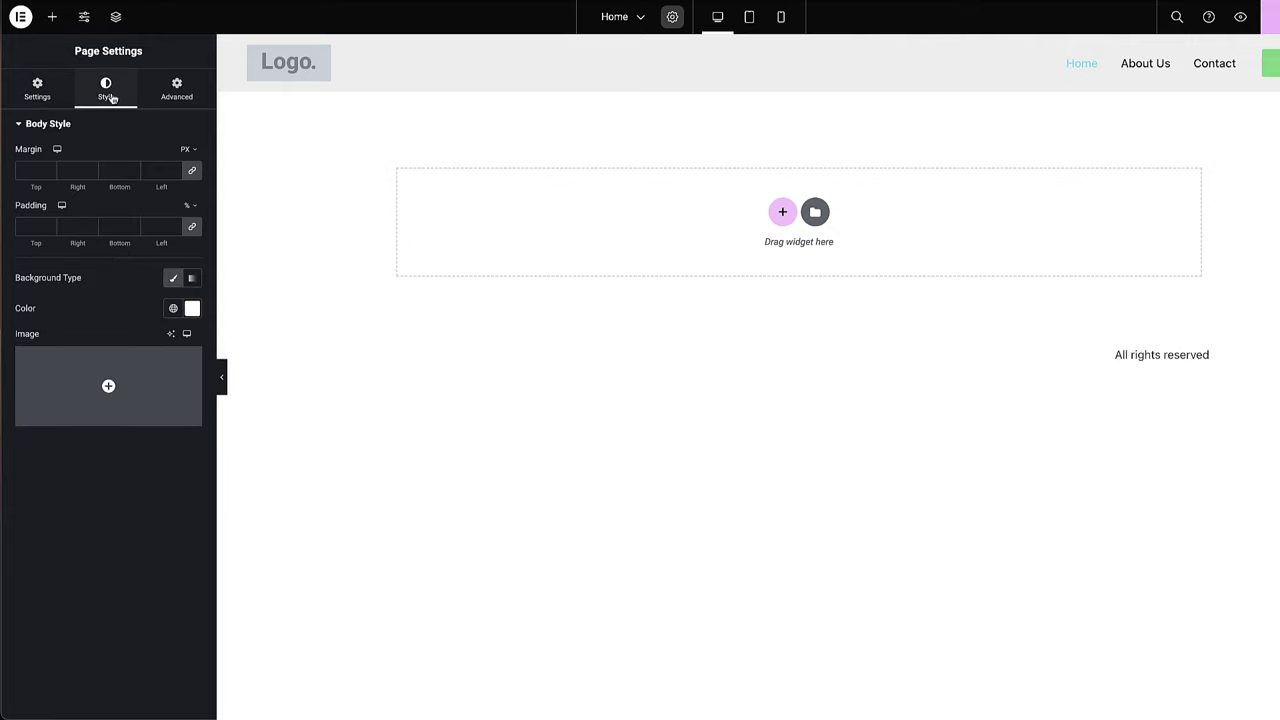
click(177, 90)
click(76, 188)
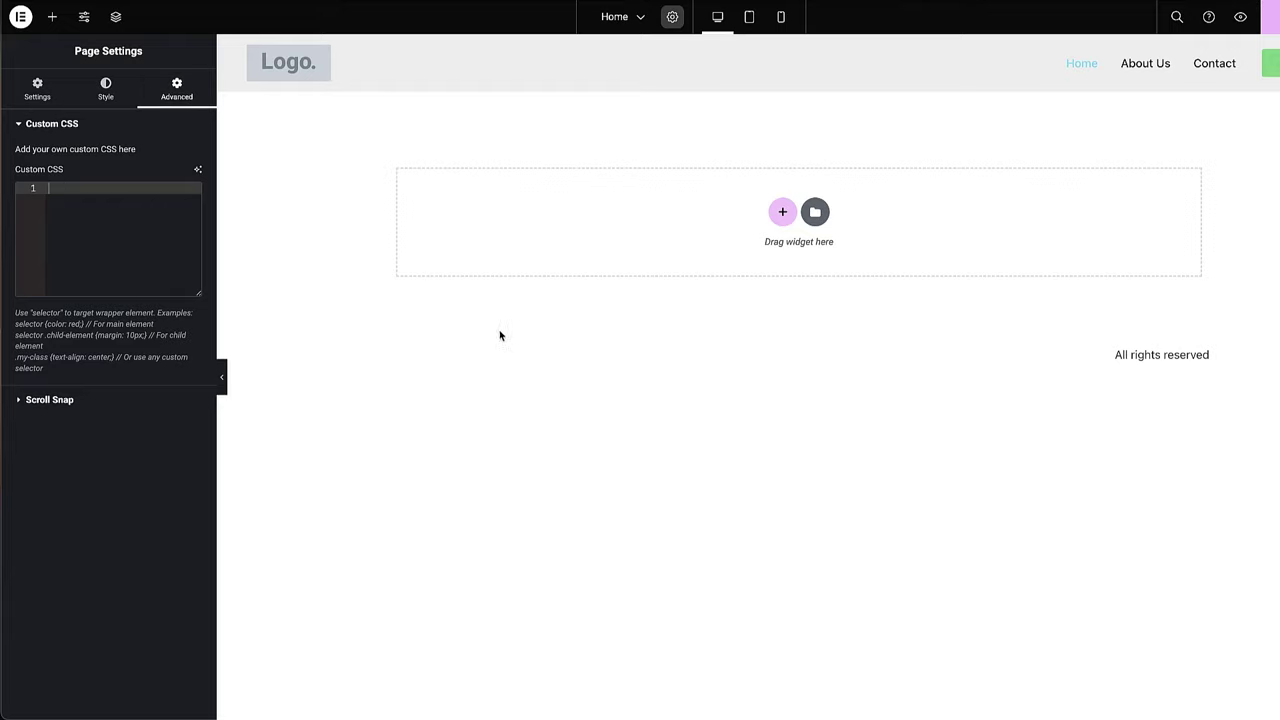
Step: Preview the page in tablet and mobile sizes, return to desktop view, and toggle the editing panel's visibility
click(751, 18)
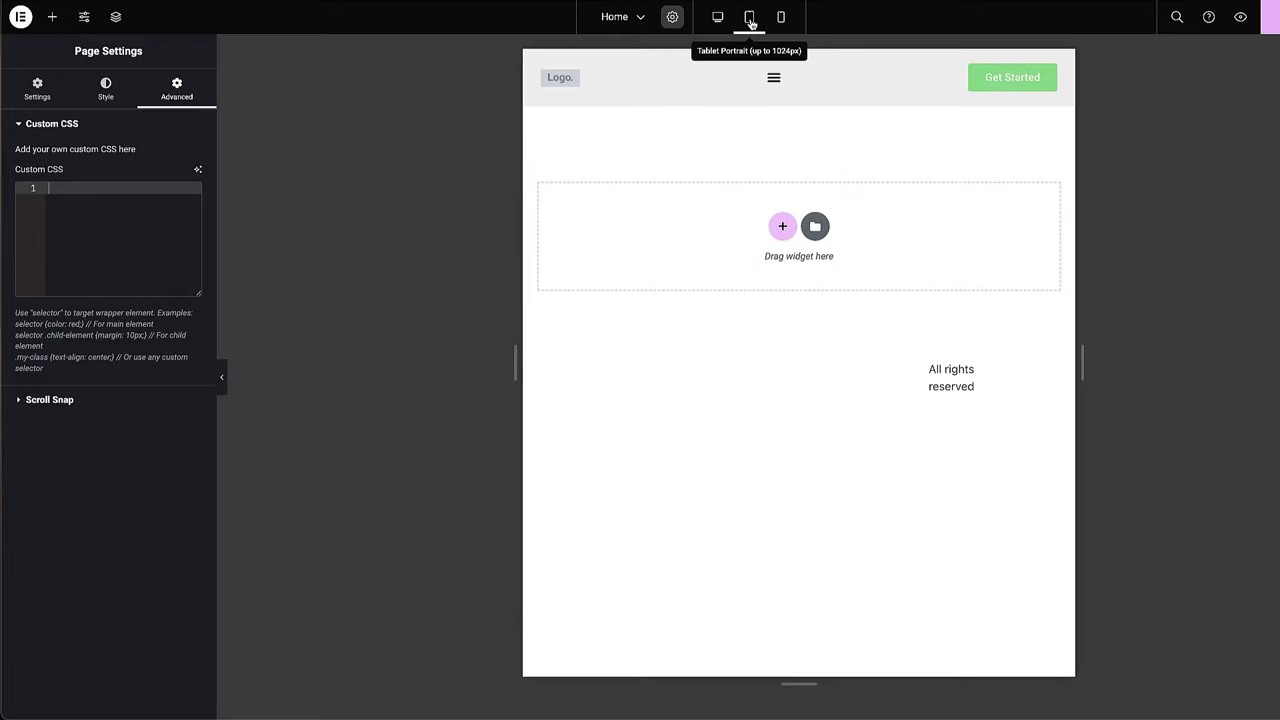
click(782, 18)
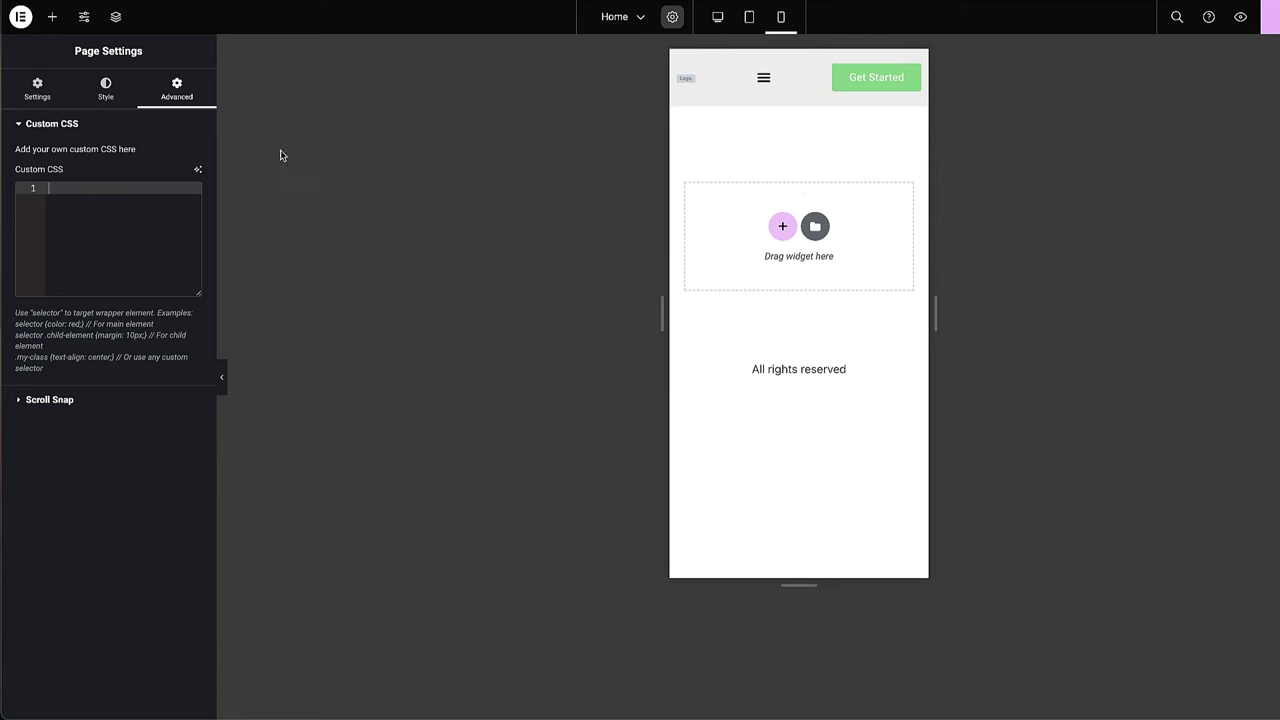
click(716, 19)
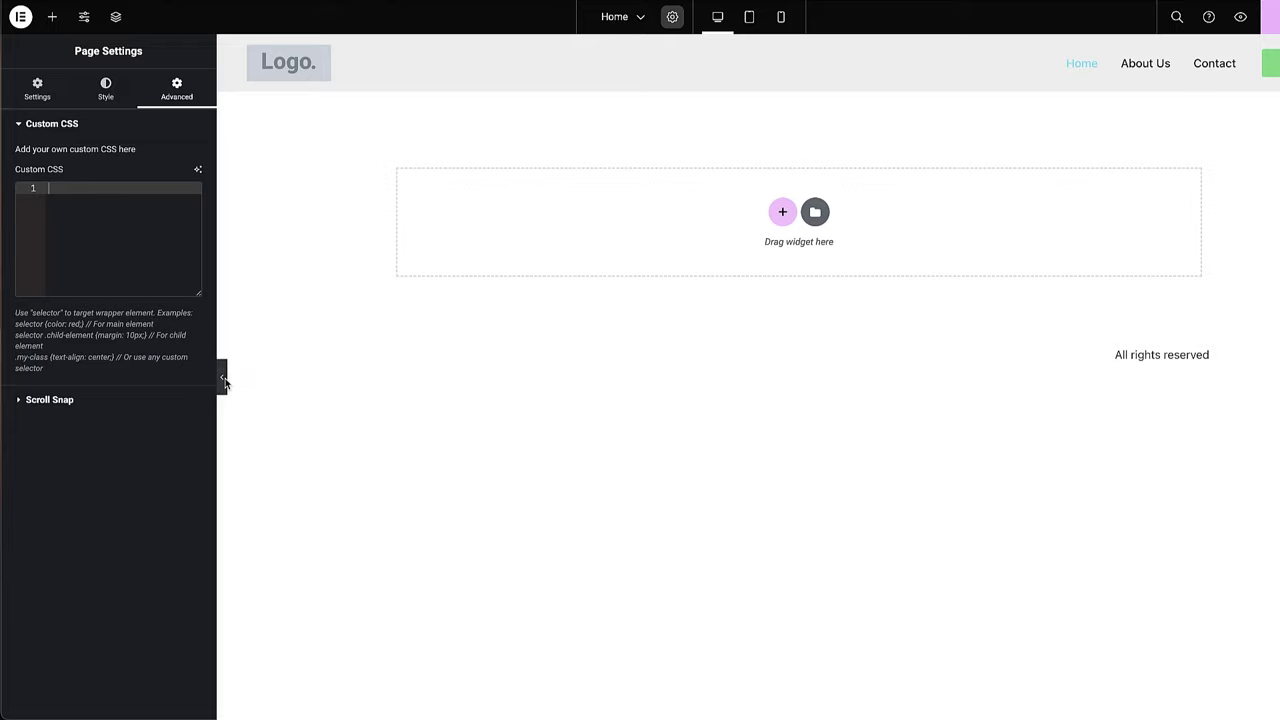
click(221, 377)
Step: Search the Finder for "pop", try the Popups result, and cancel leaving the page
click(1178, 17)
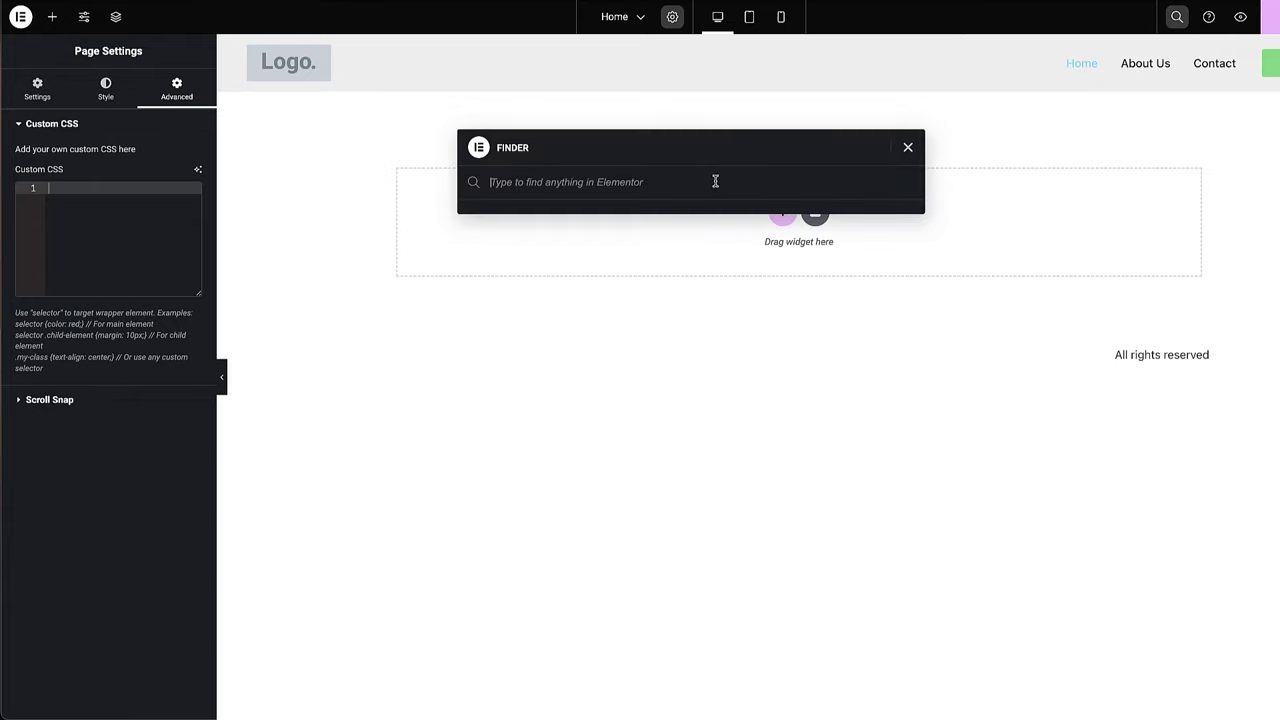
text(pop)
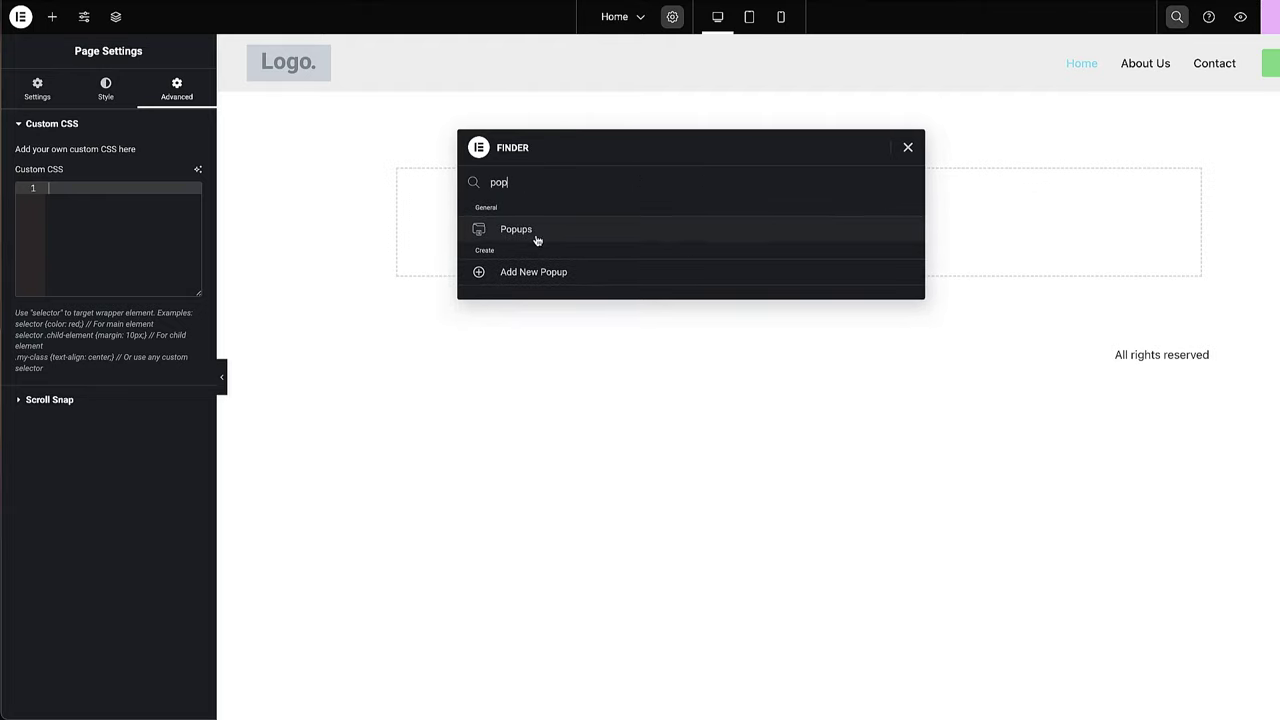
click(520, 233)
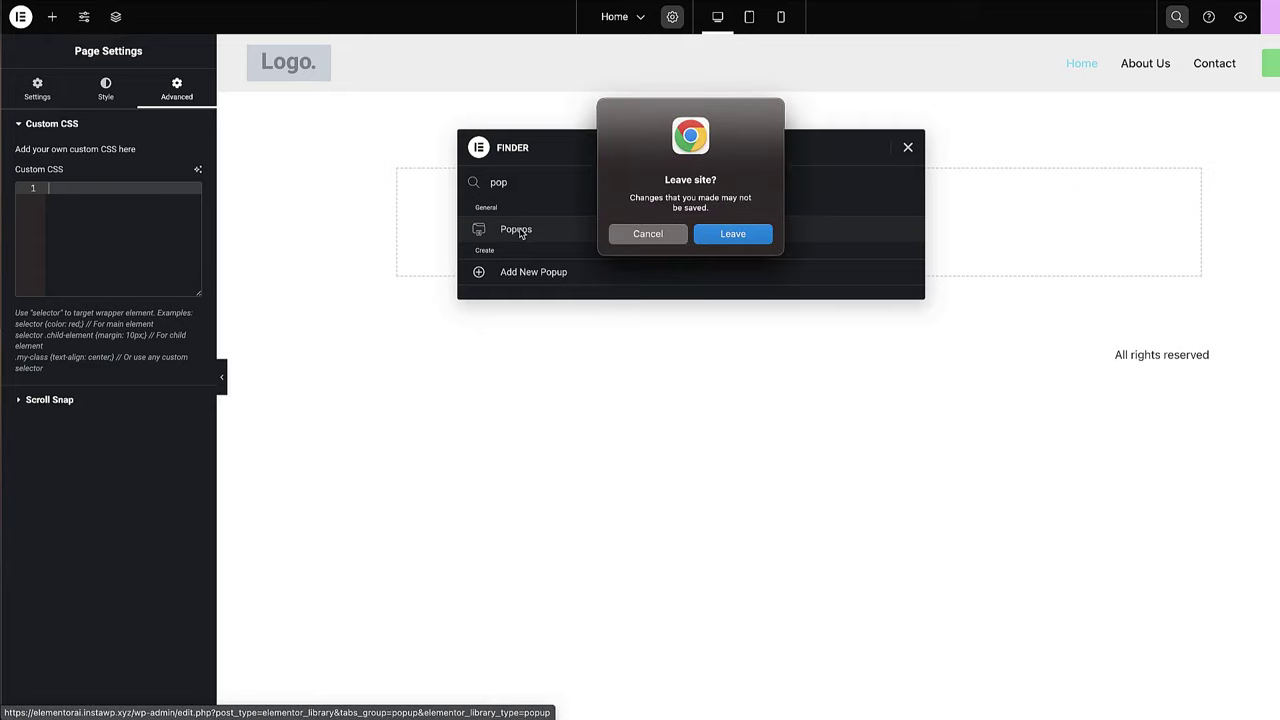
click(641, 242)
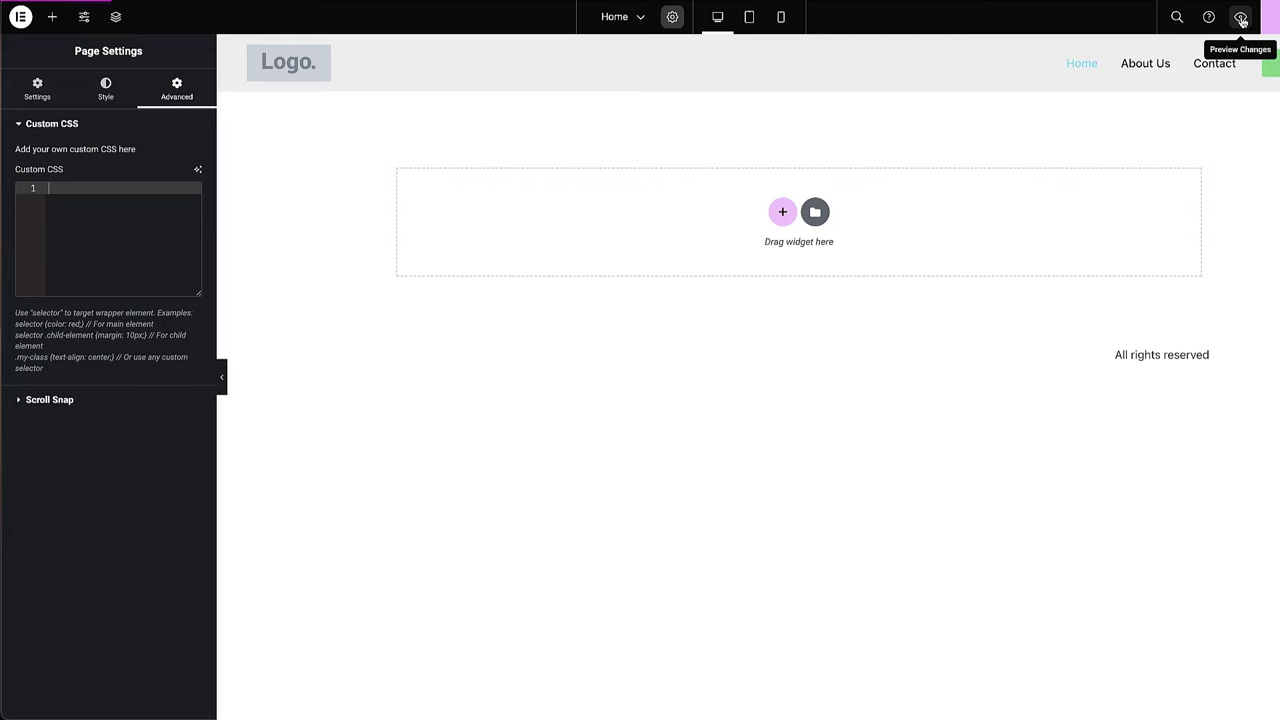
Step: Preview the page changes and return to the editor's widget list
click(1240, 18)
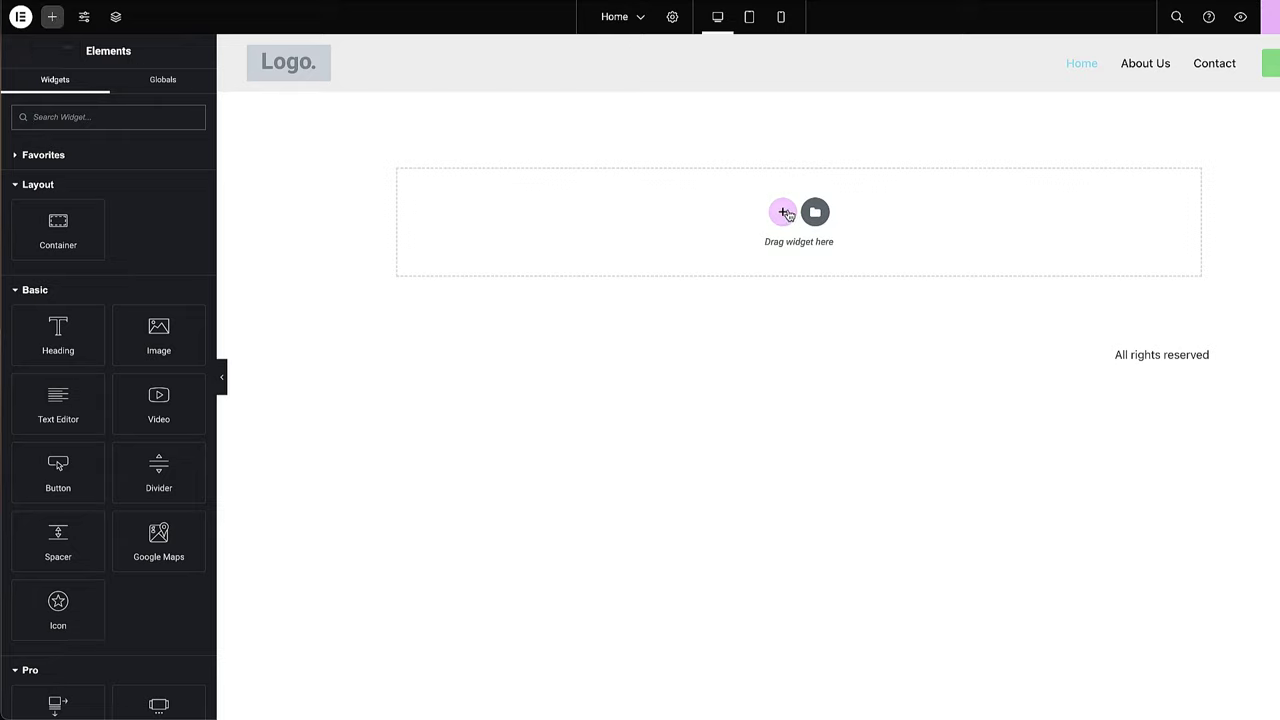
click(53, 25)
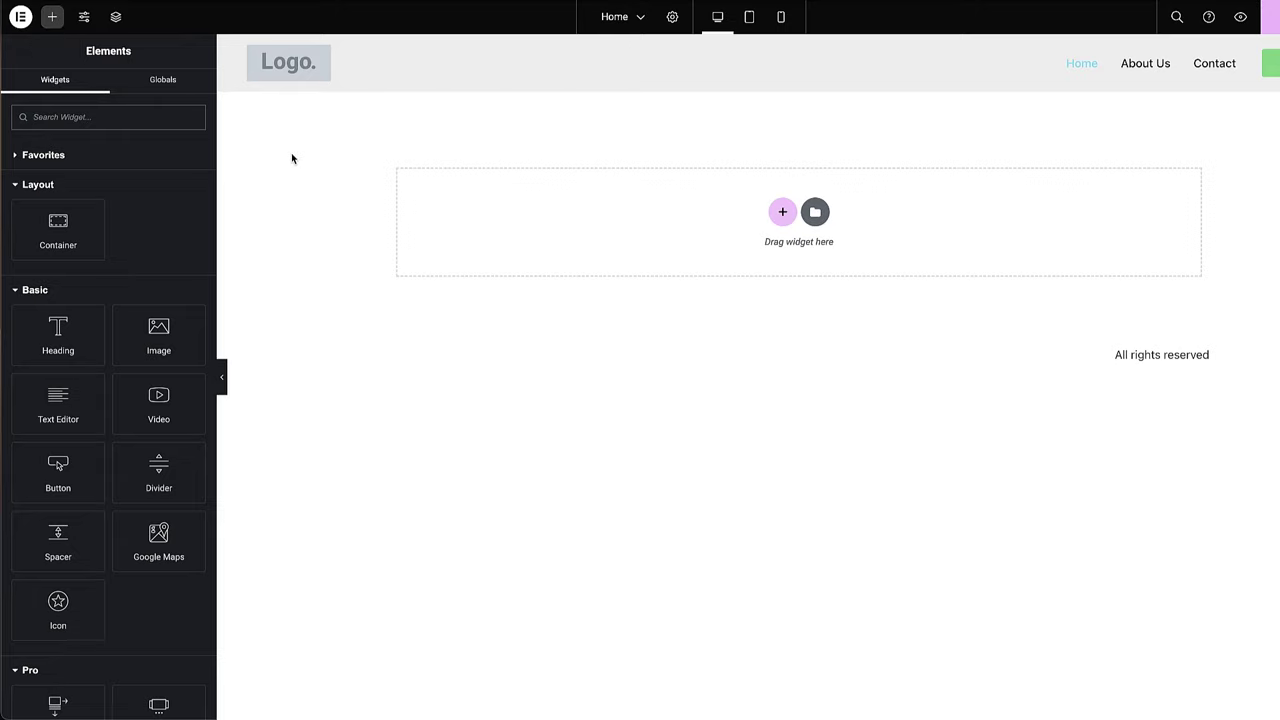
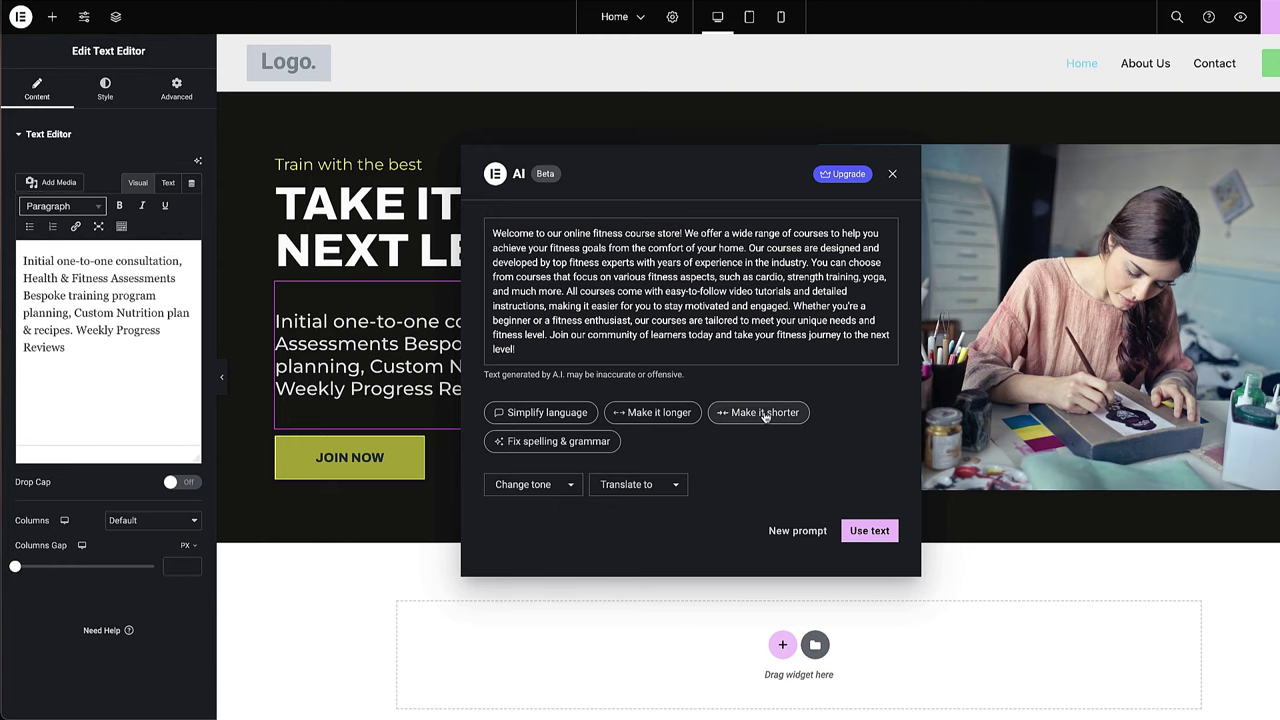
Step: Shorten the AI-generated fitness course text, view the translation languages, and use the shortened text in the hero paragraph
click(765, 414)
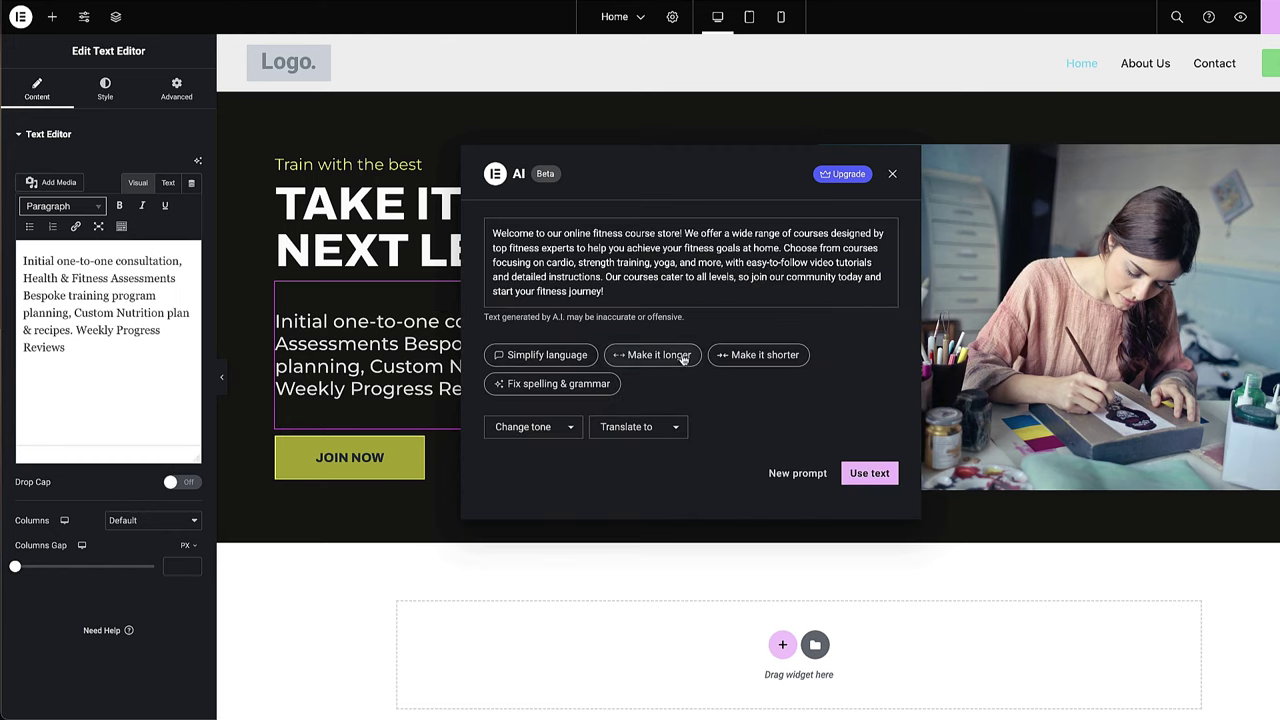
click(676, 430)
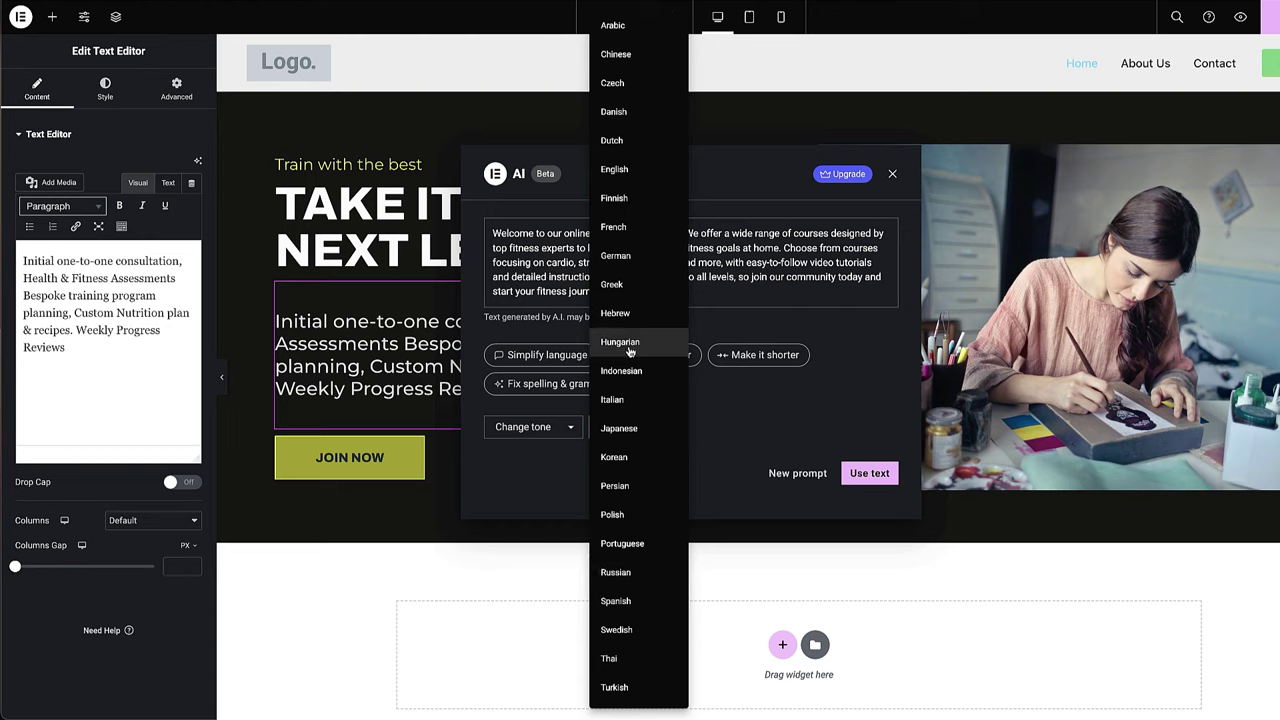
click(745, 473)
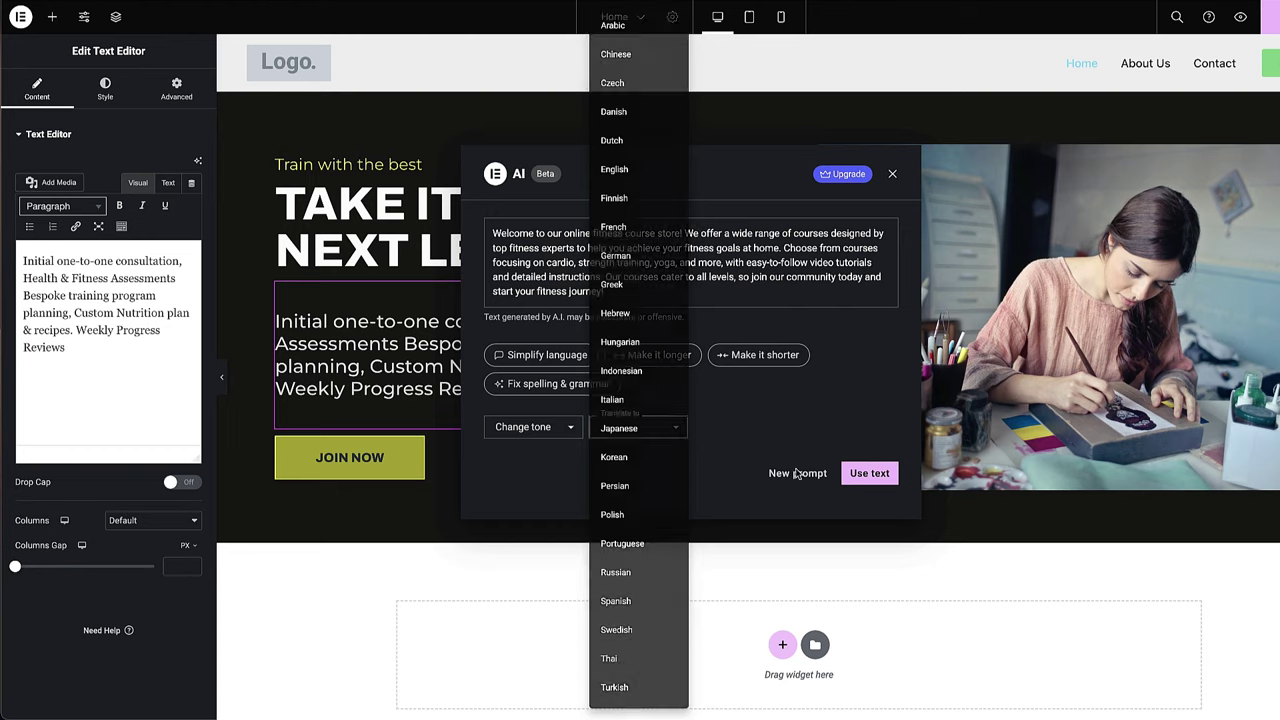
click(869, 473)
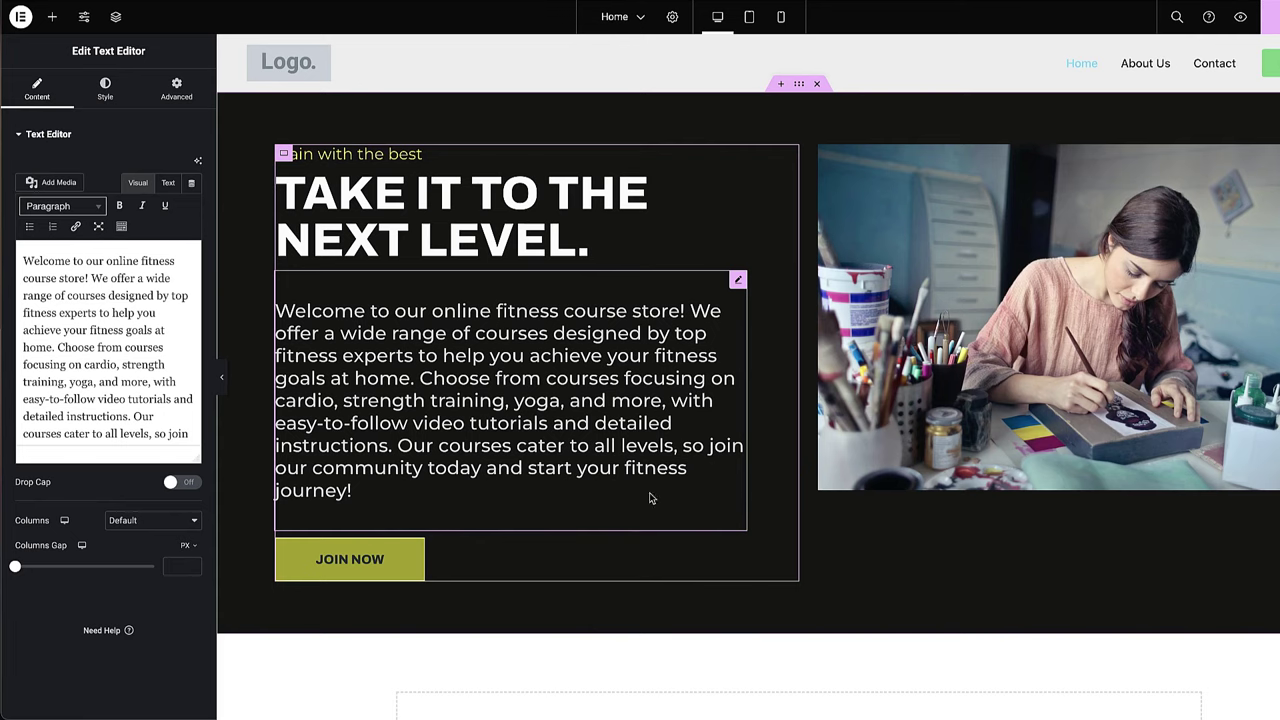
scroll(740, 530, down, 2)
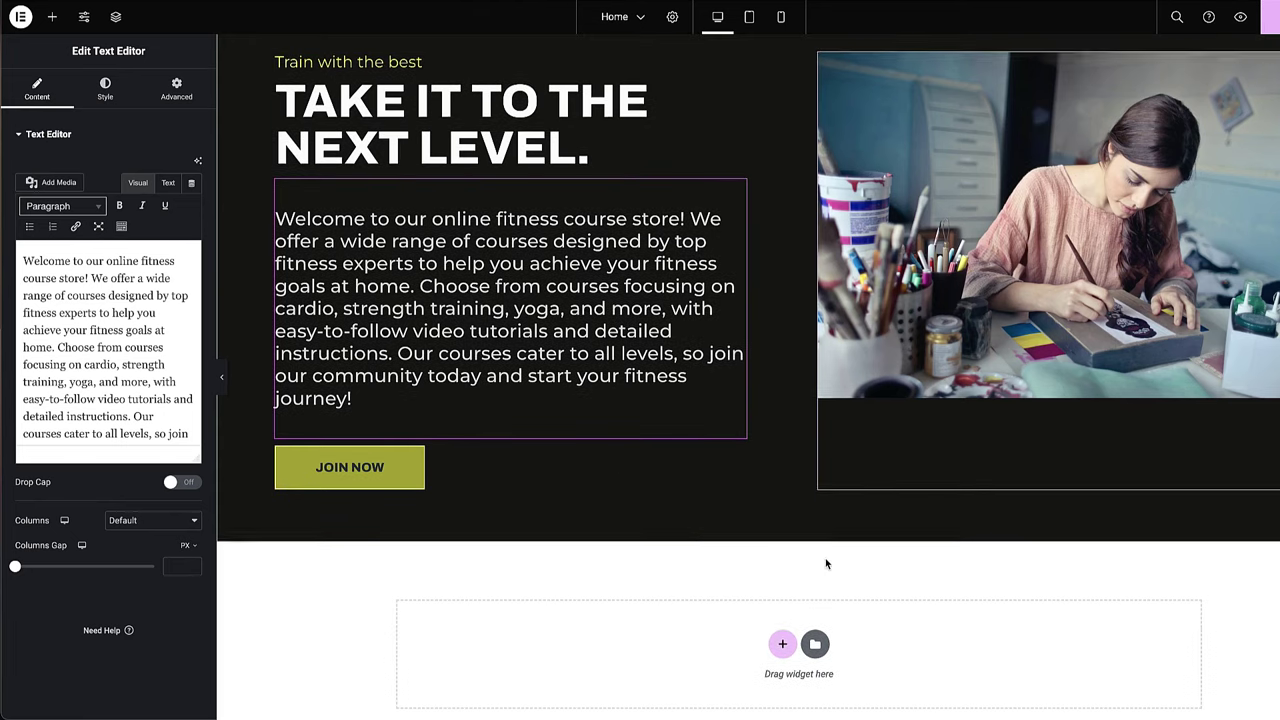
scroll(813, 634, down, 1)
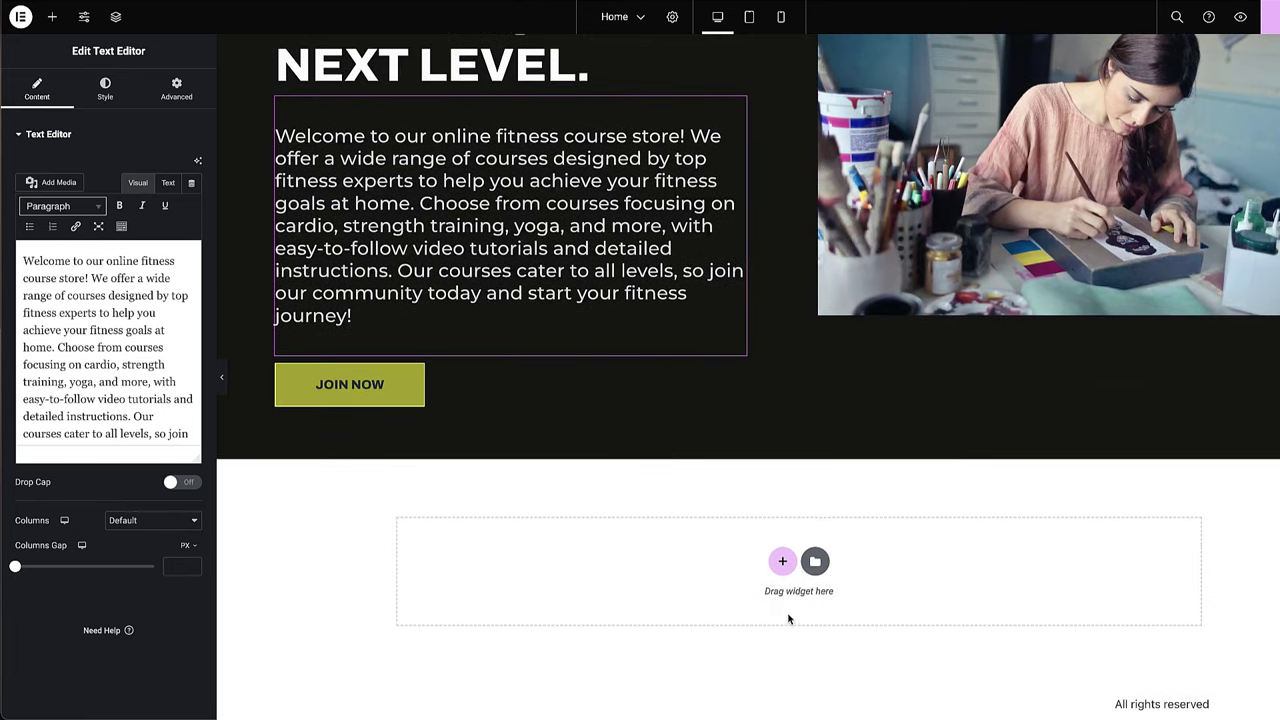
click(784, 562)
scroll(950, 510, down, 1)
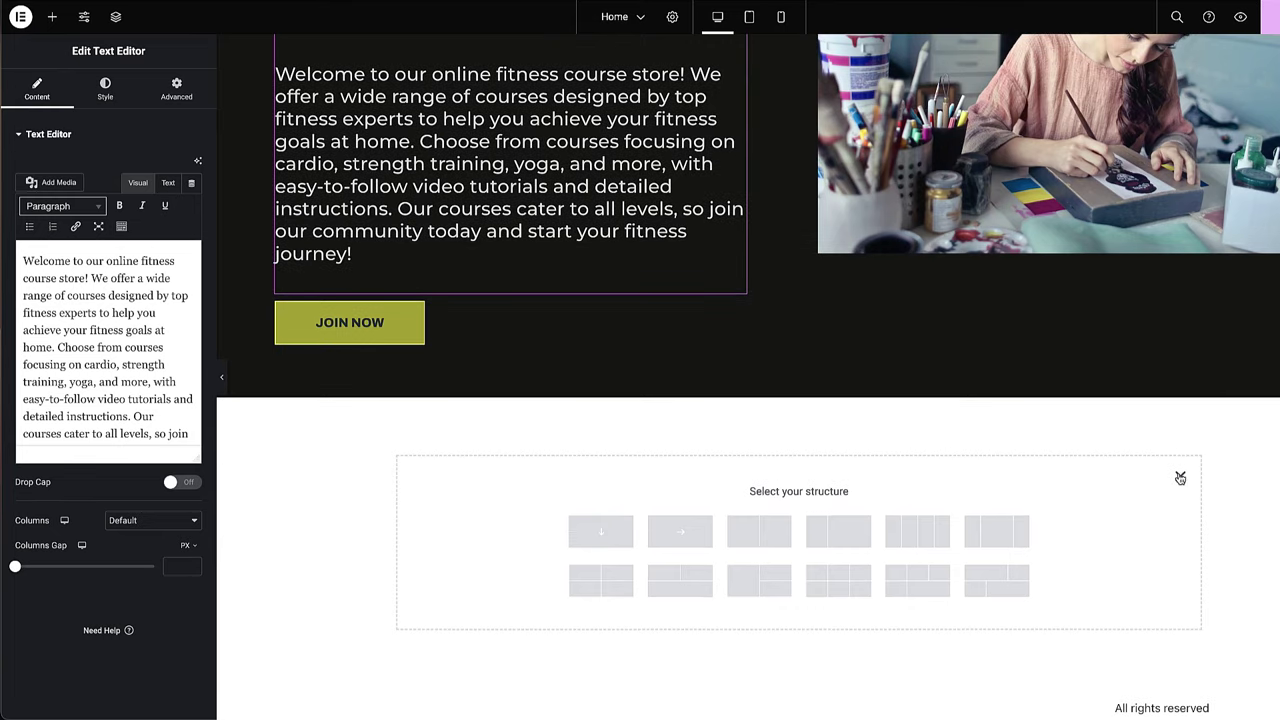
click(1179, 477)
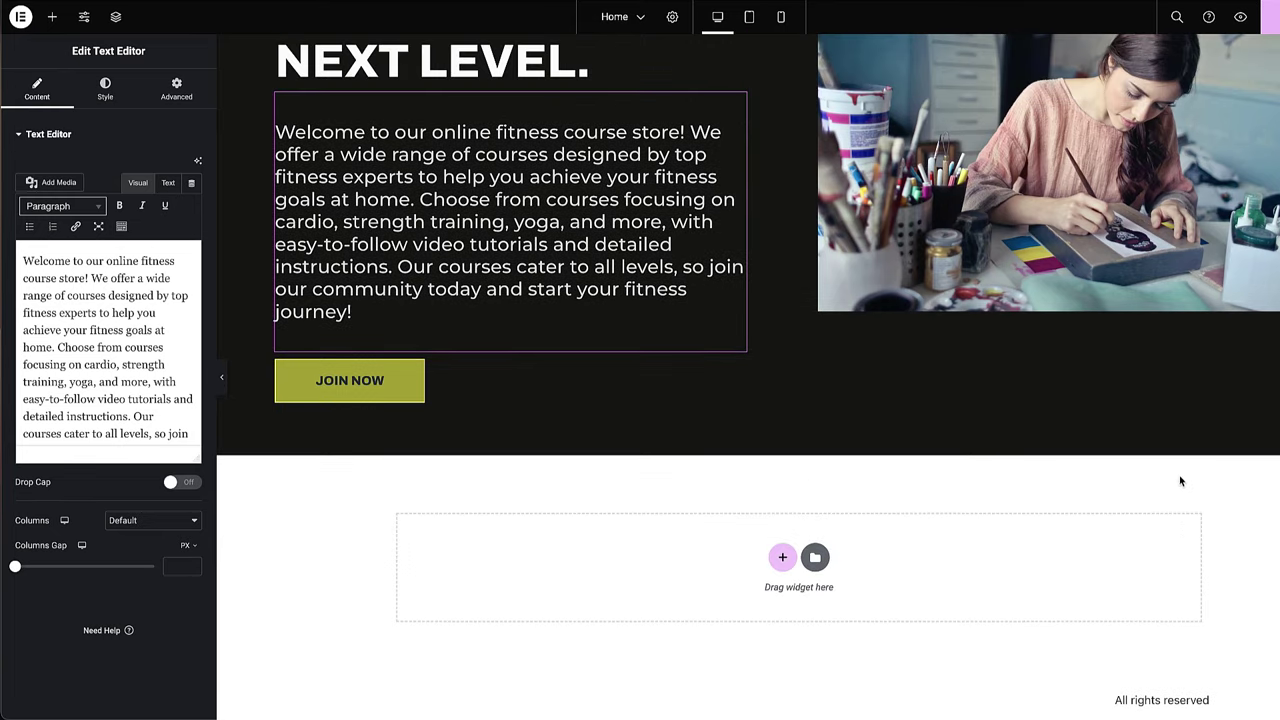
Step: Insert the "Mind Body and Soul" block from the template library below the hero section
click(815, 560)
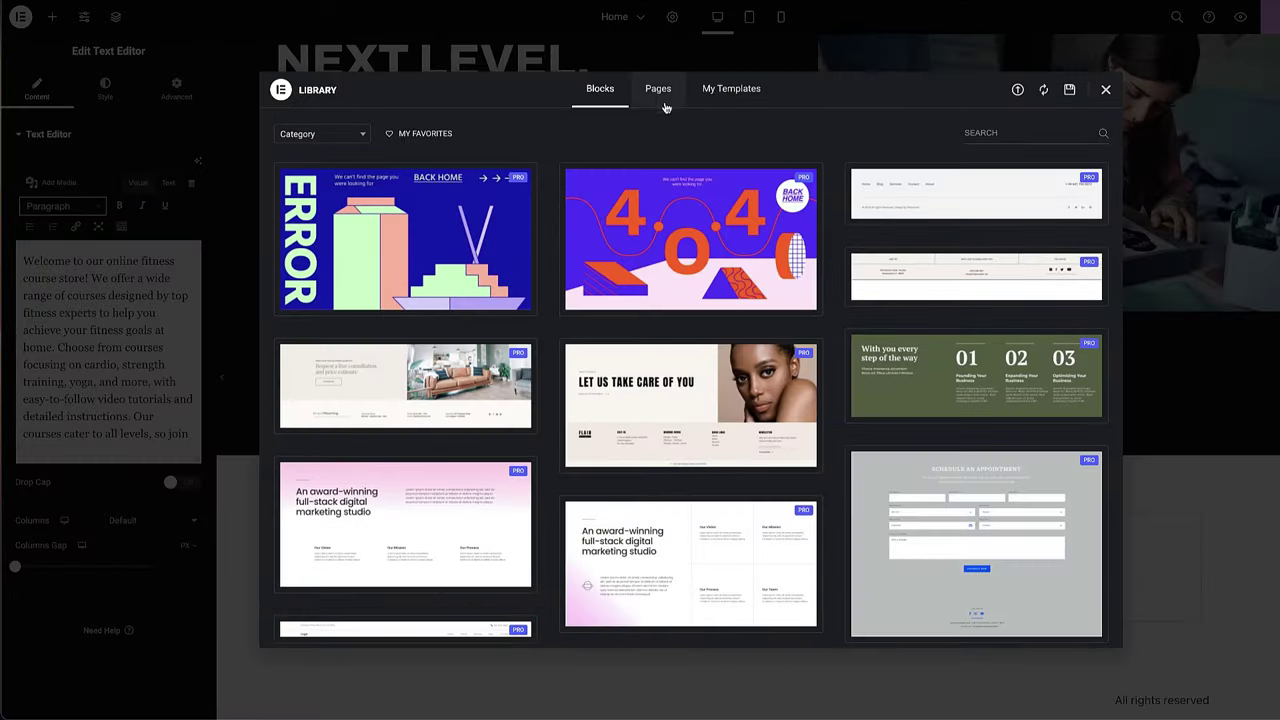
scroll(663, 497, down, 8)
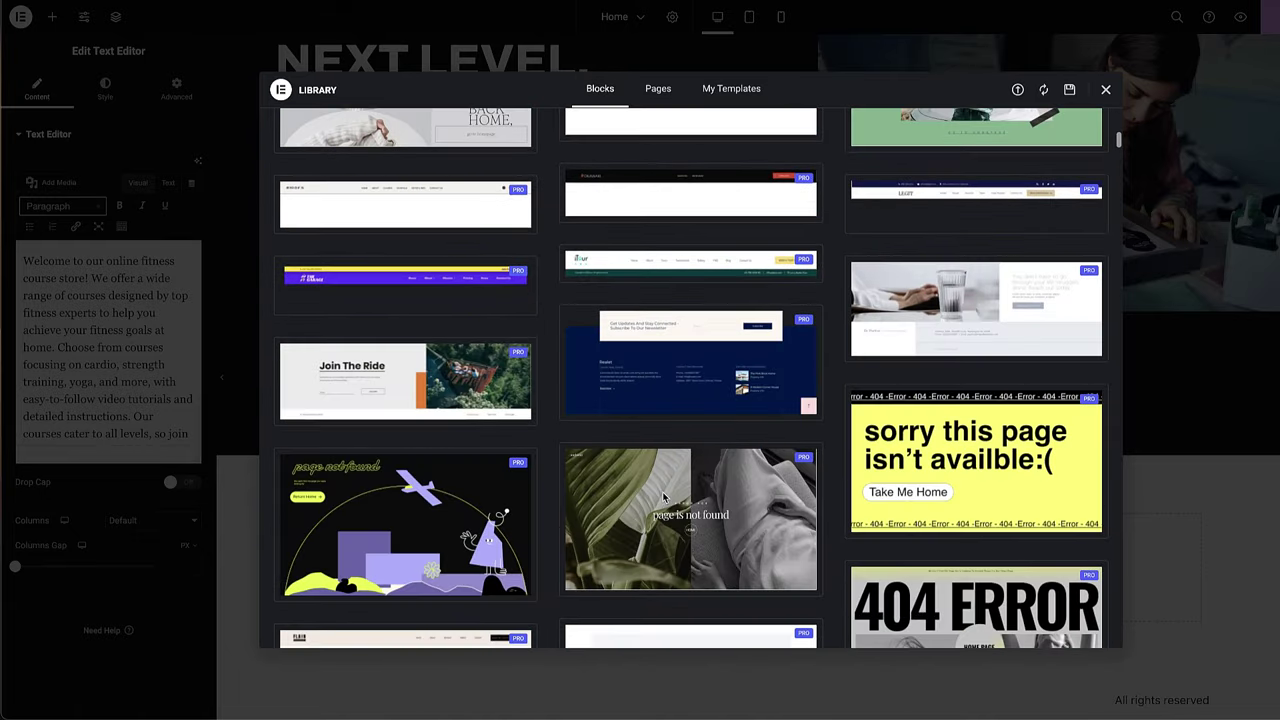
scroll(663, 497, down, 10)
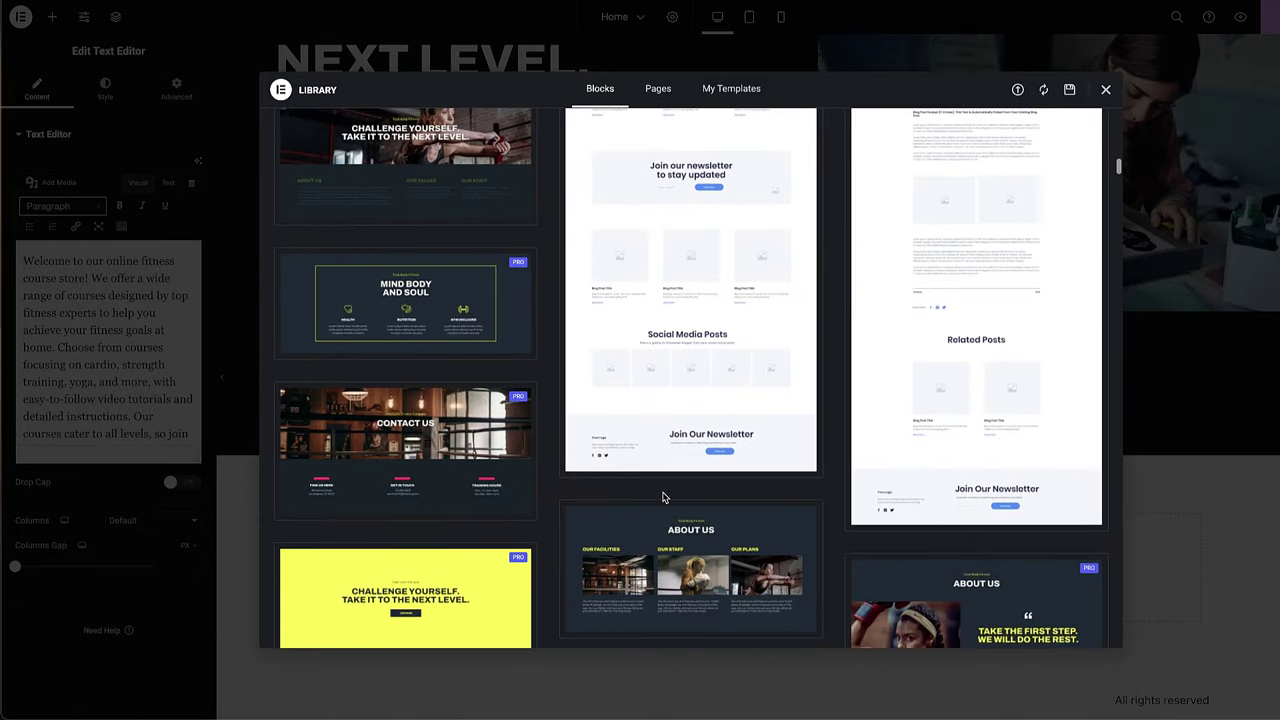
mouse_move(428, 300)
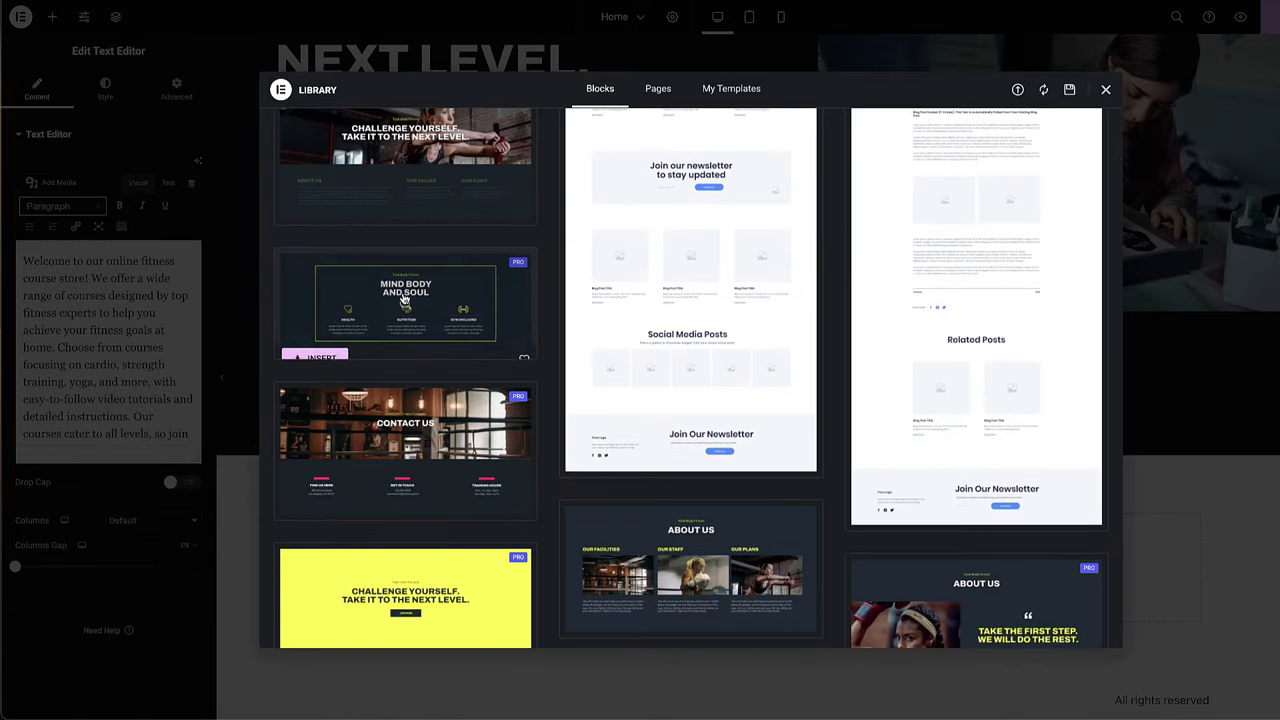
click(321, 346)
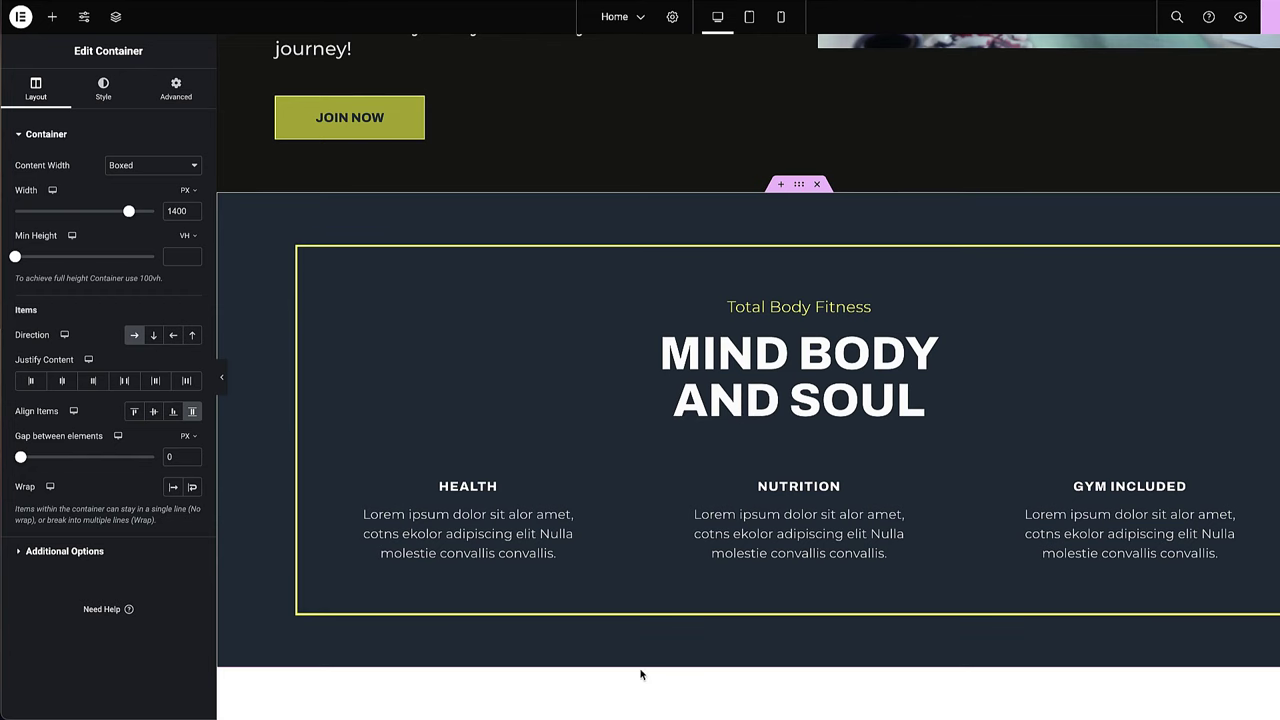
Step: Delete the existing hero and "Mind Body and Soul" sections from the Home page
scroll(551, 665, up, 1)
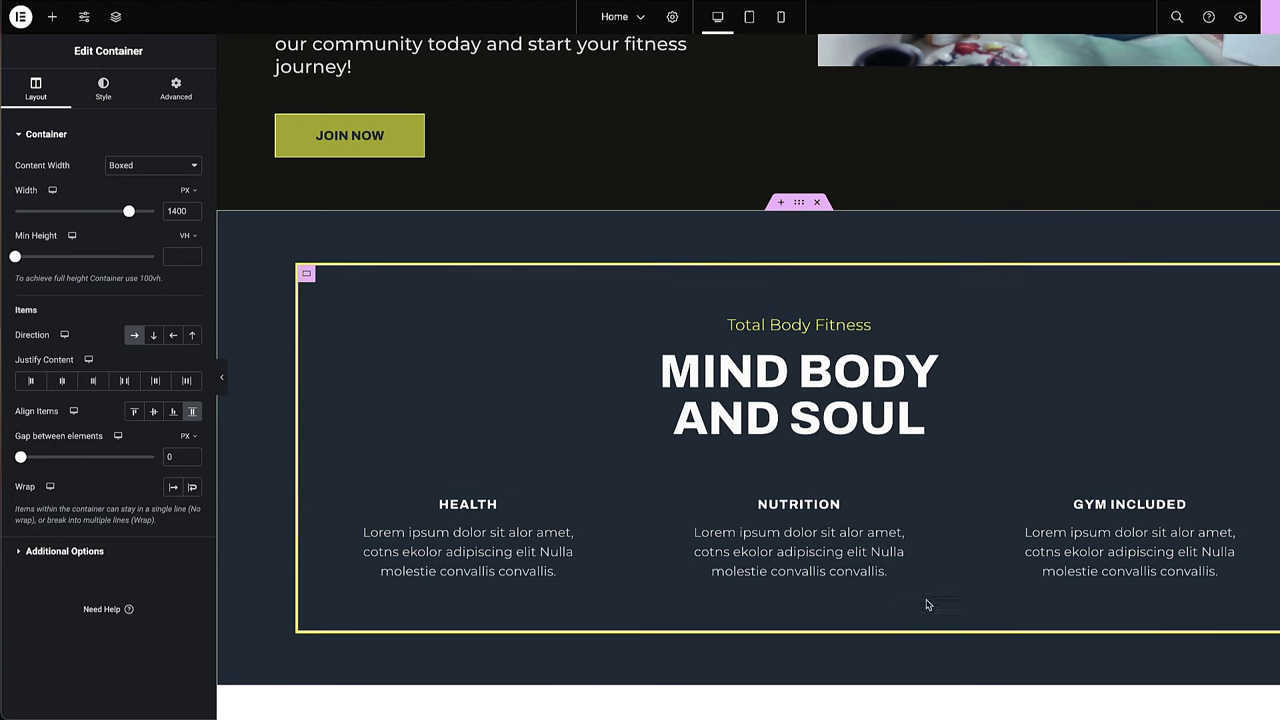
scroll(903, 609, up, 5)
click(816, 84)
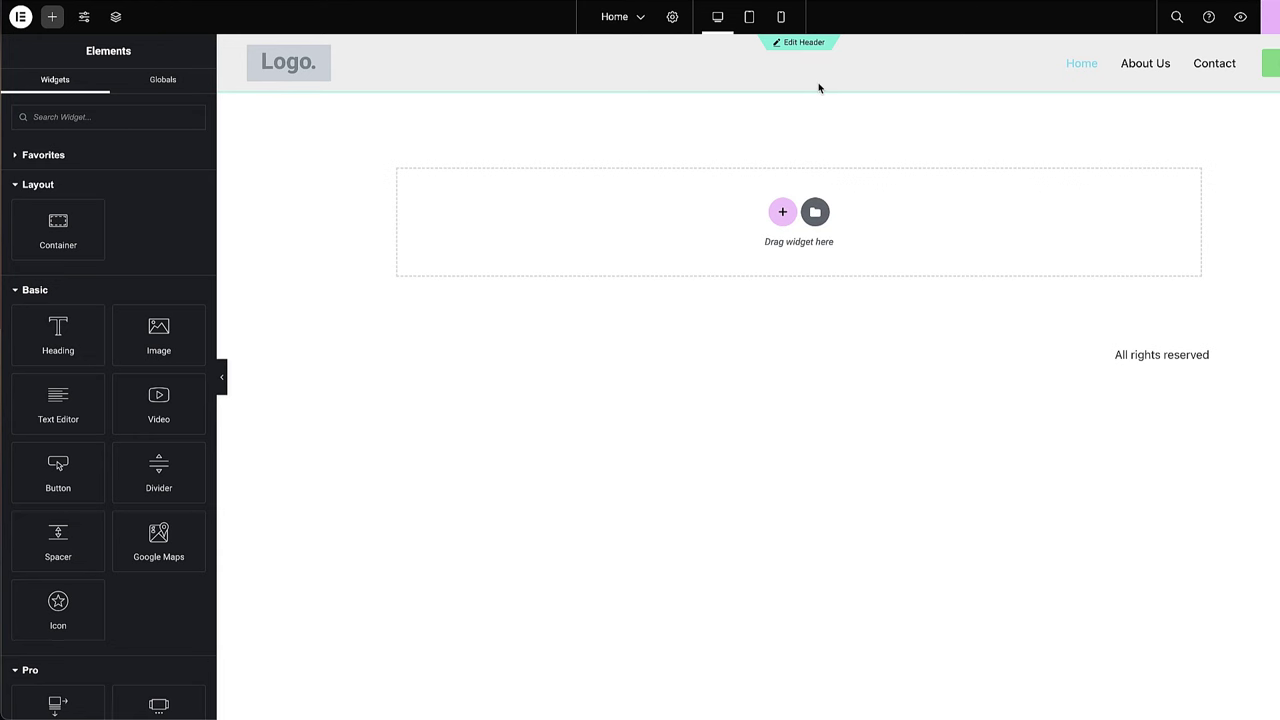
Step: Insert the "Wireframe – Home 2 – Flexbox" page template from the library and apply its page settings
click(818, 213)
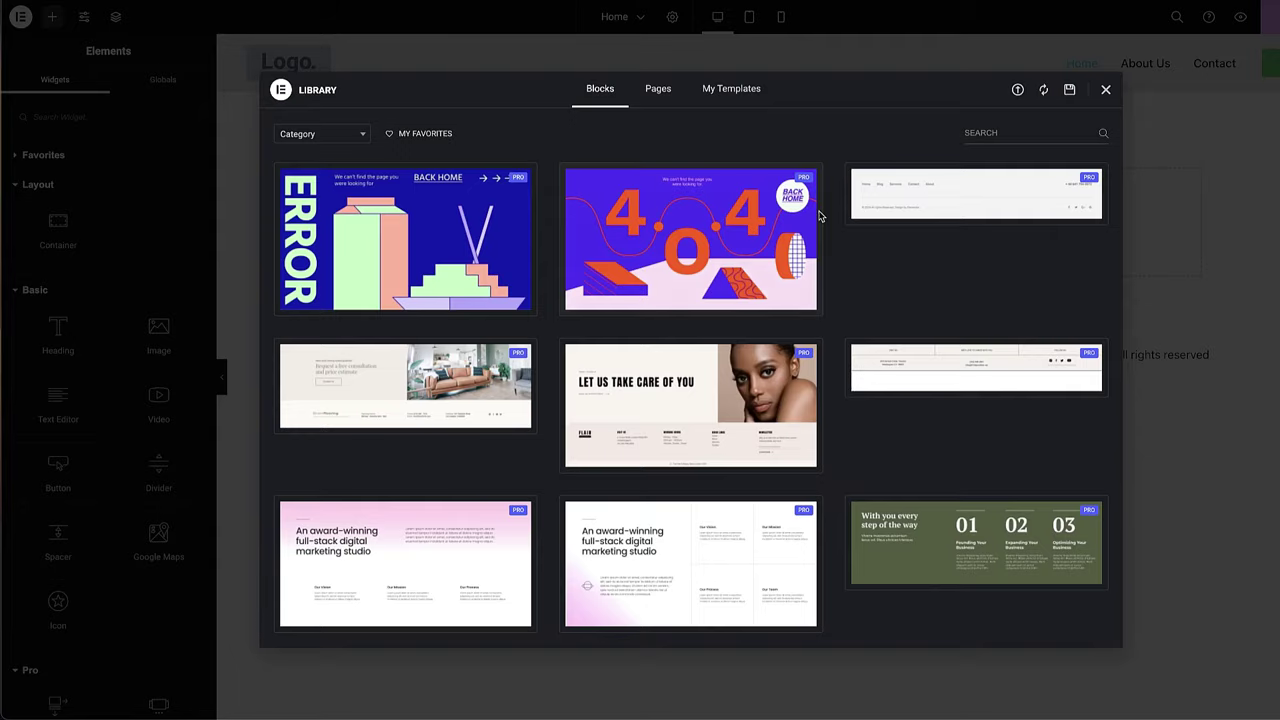
click(658, 92)
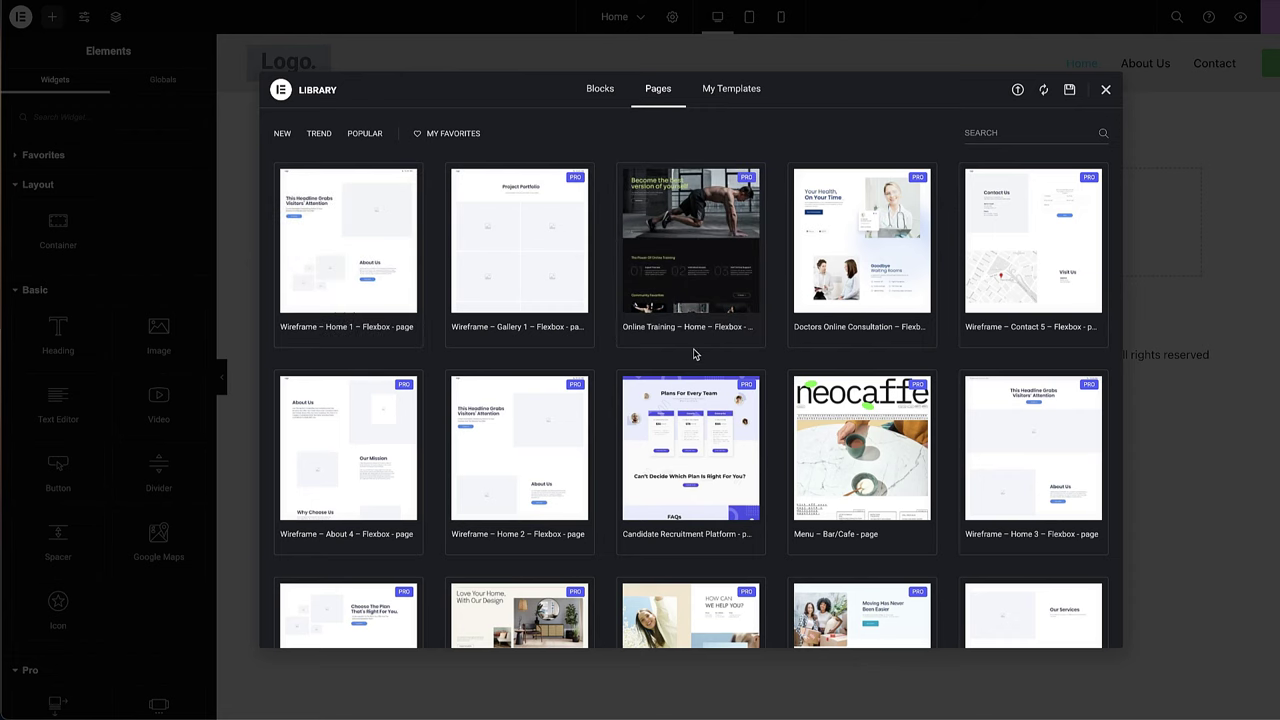
scroll(695, 354, down, 3)
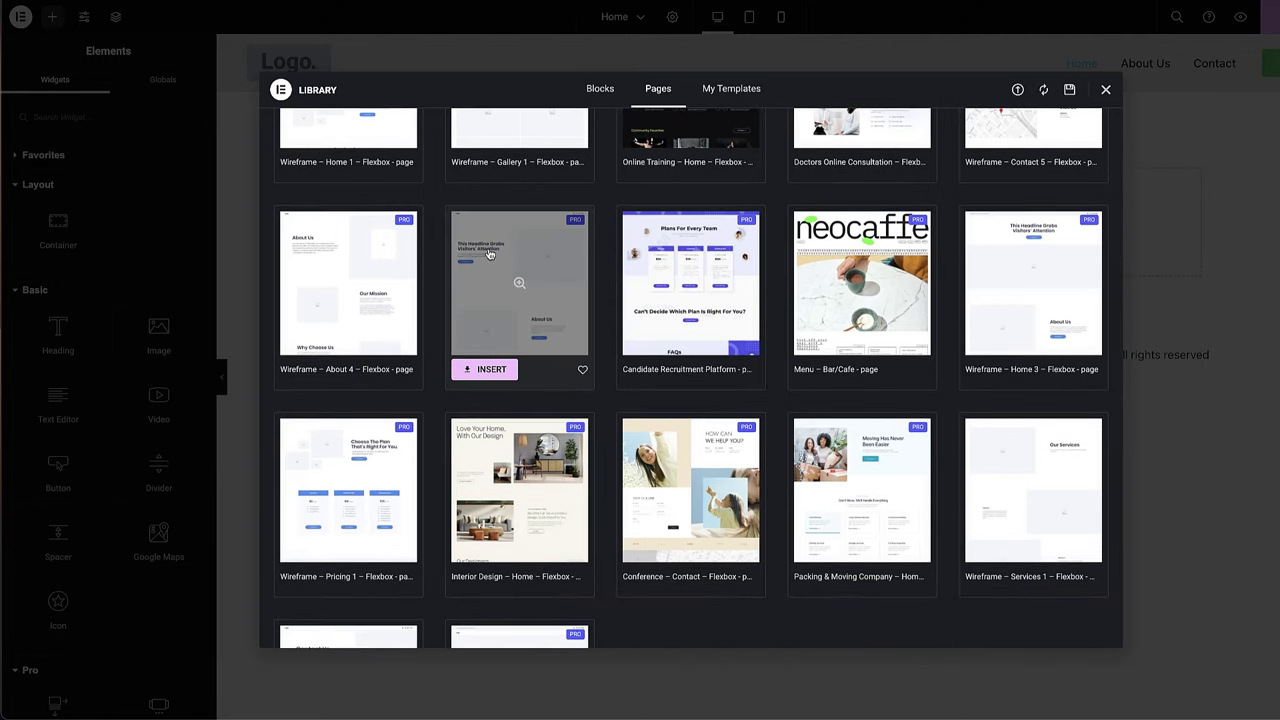
click(491, 370)
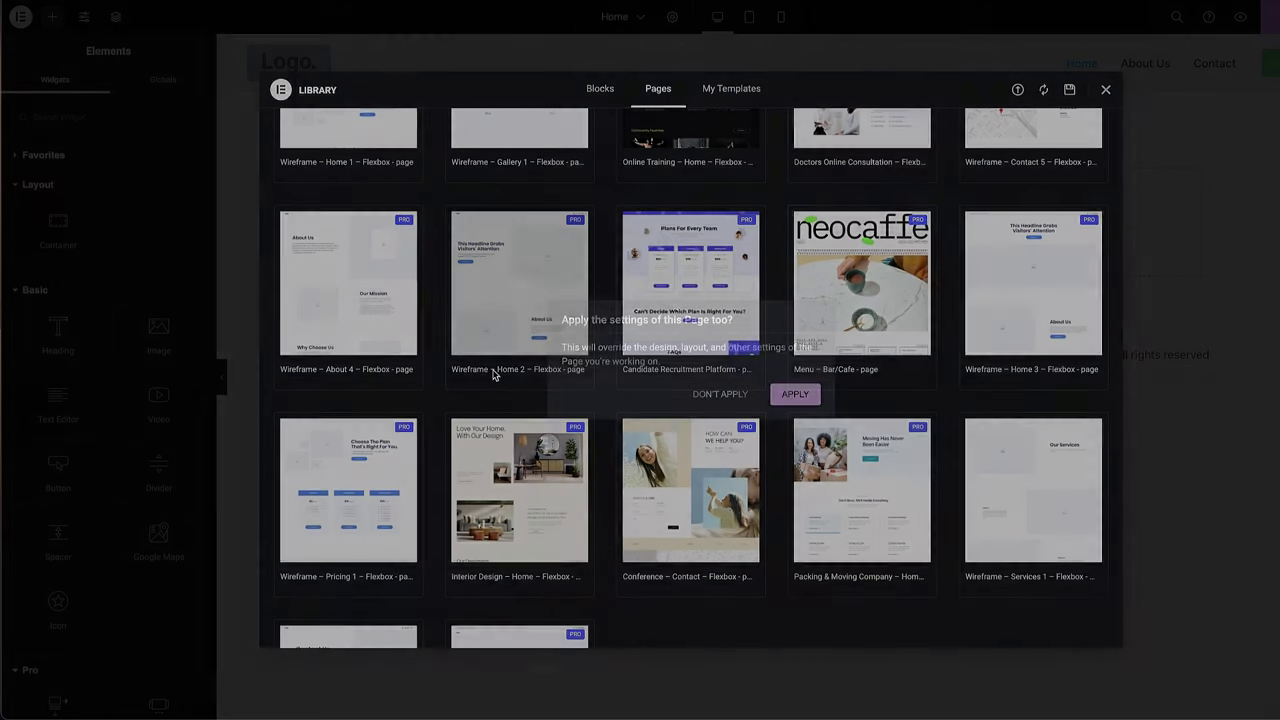
click(790, 396)
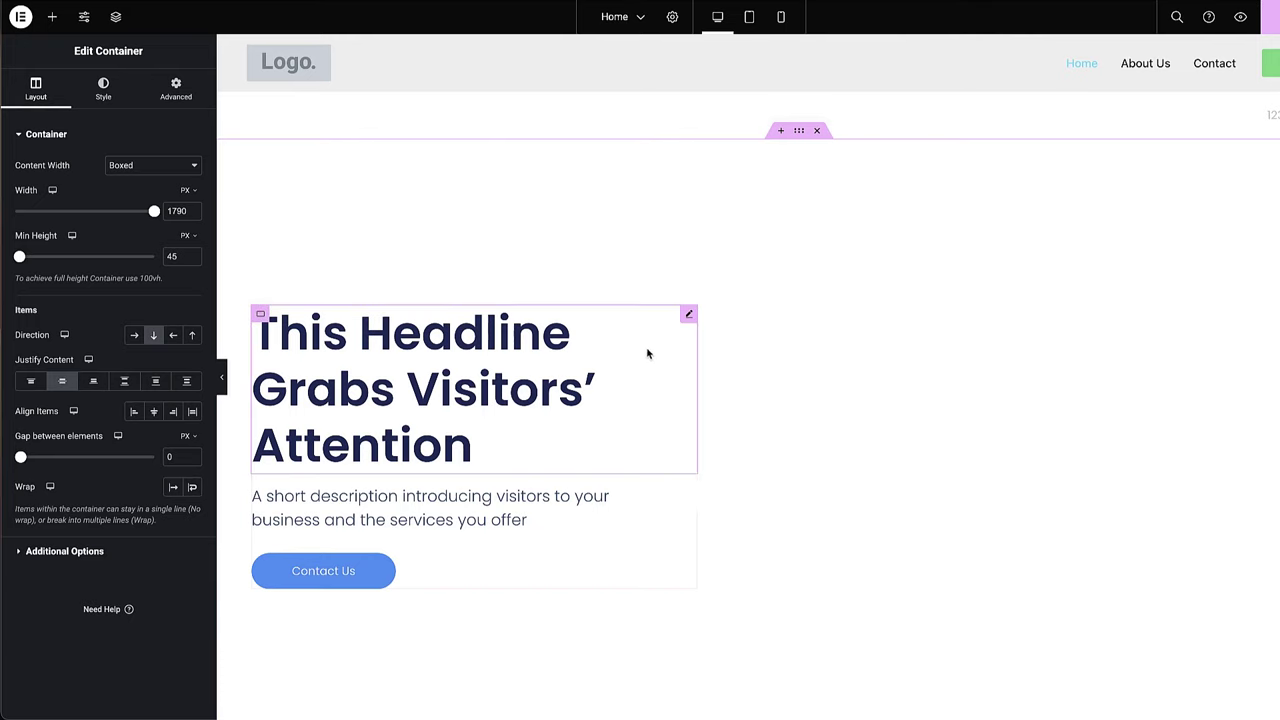
Step: Replace the hero section's placeholder image with the photo of the woman holding a camera, and delete the placeholder-image container above it
scroll(644, 343, down, 2)
scroll(644, 343, up, 2)
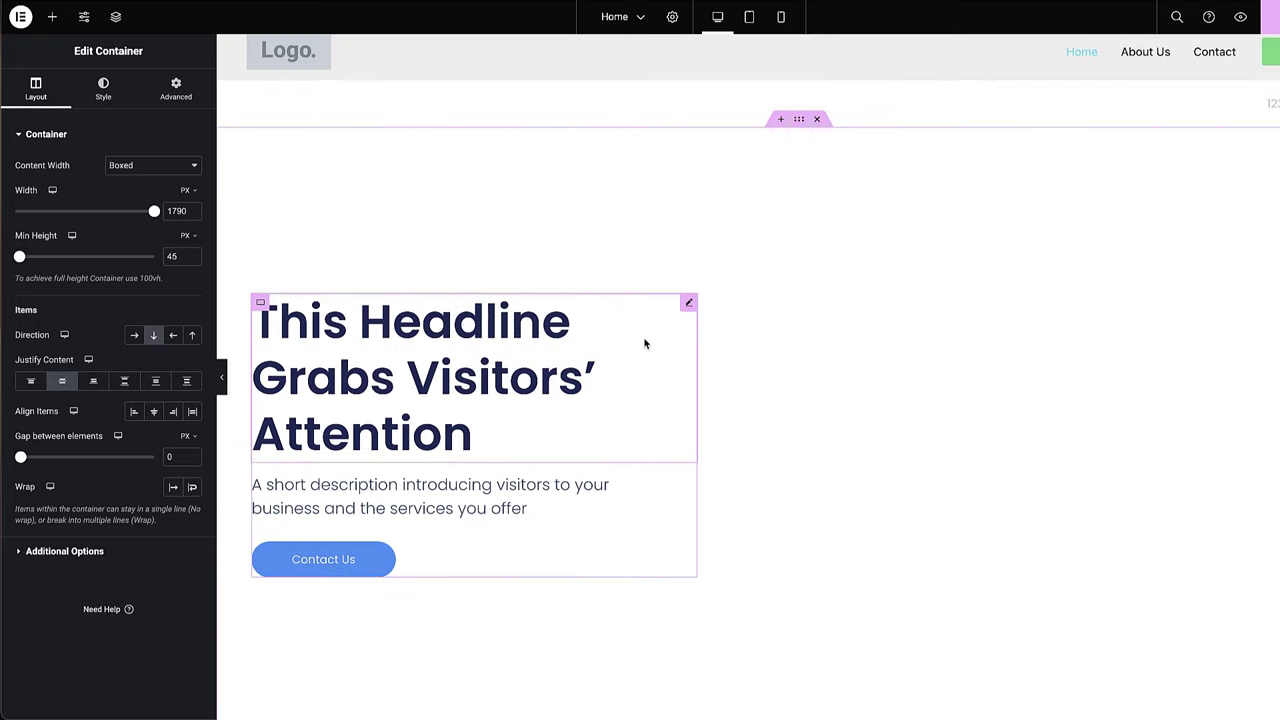
scroll(644, 343, down, 2)
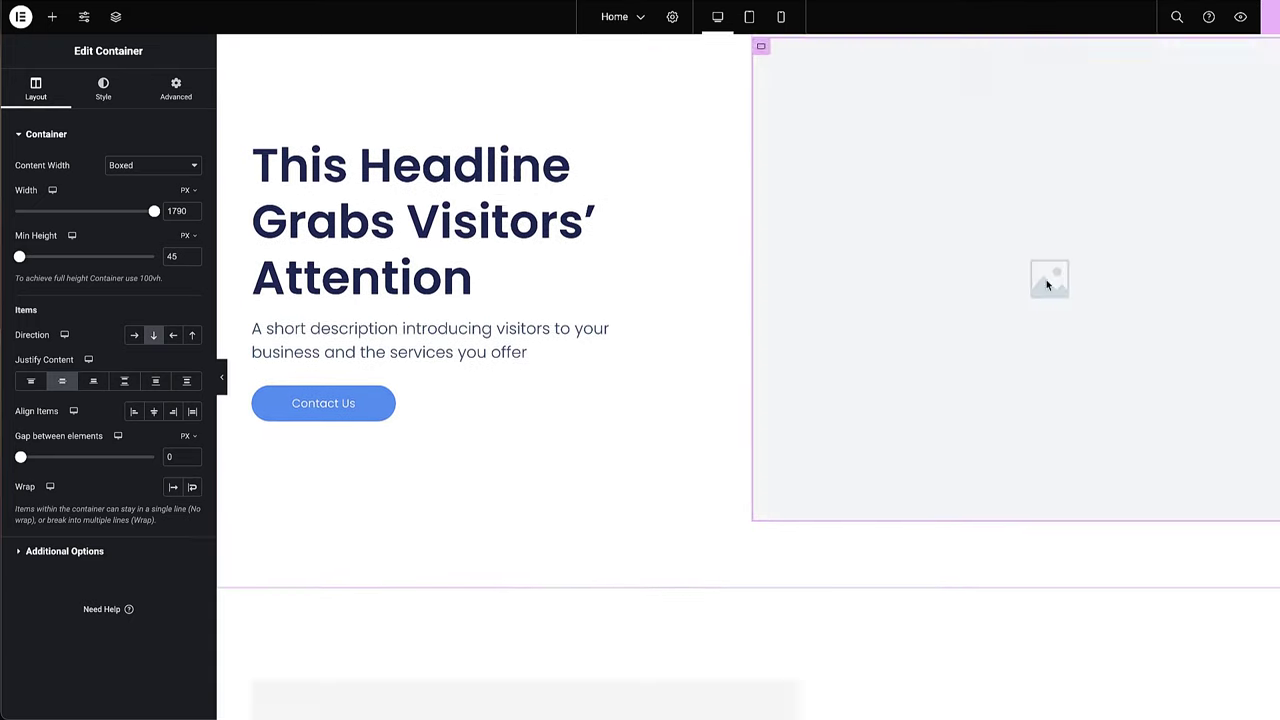
scroll(1046, 283, up, 3)
scroll(1068, 414, down, 1)
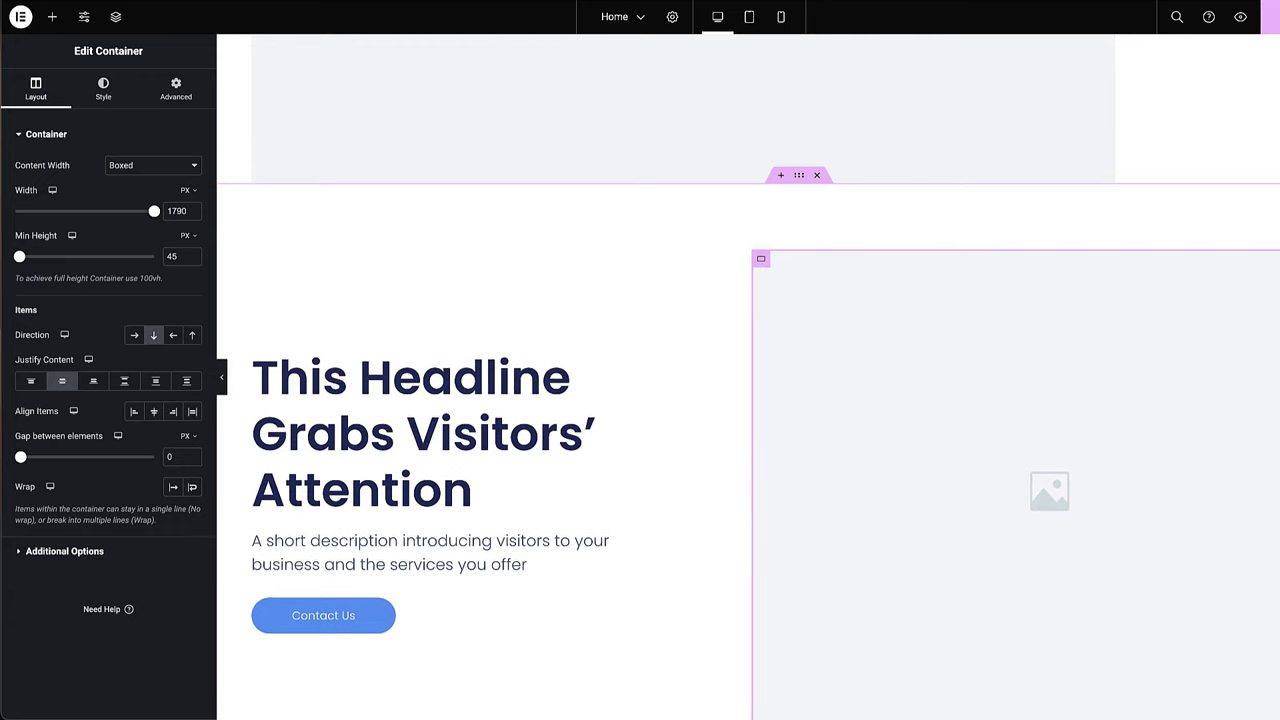
click(1068, 414)
click(143, 217)
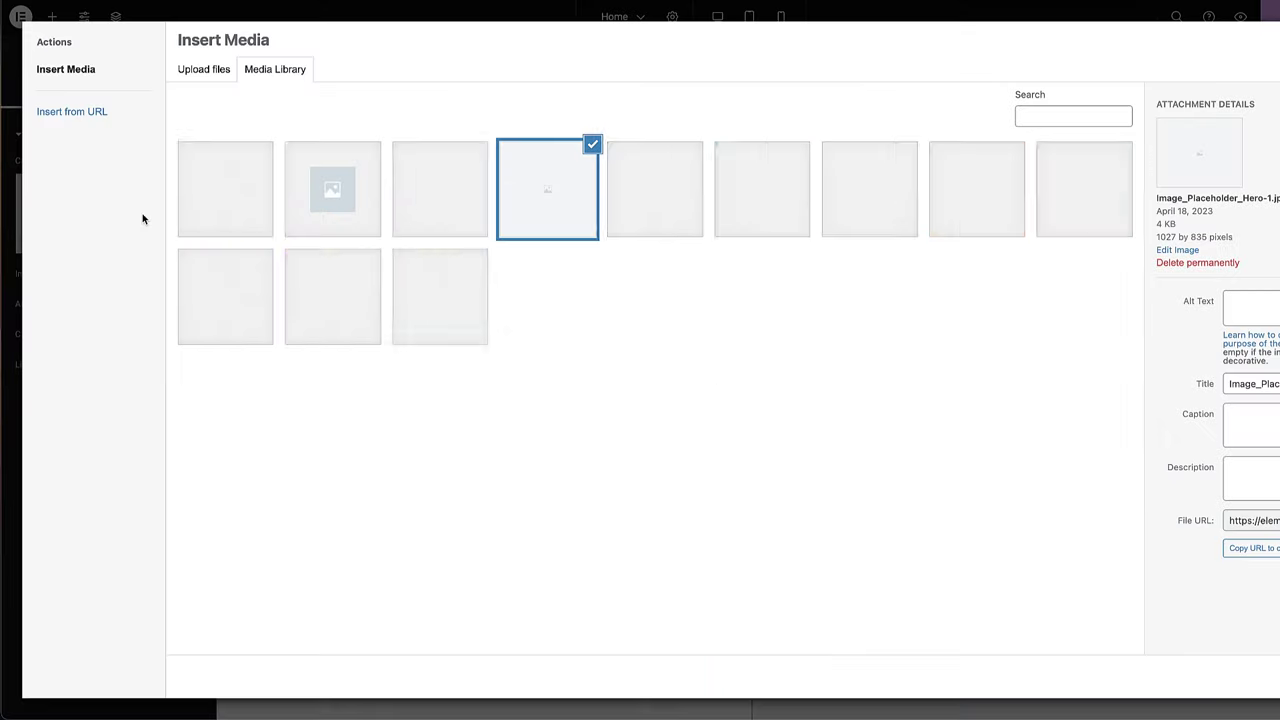
click(320, 324)
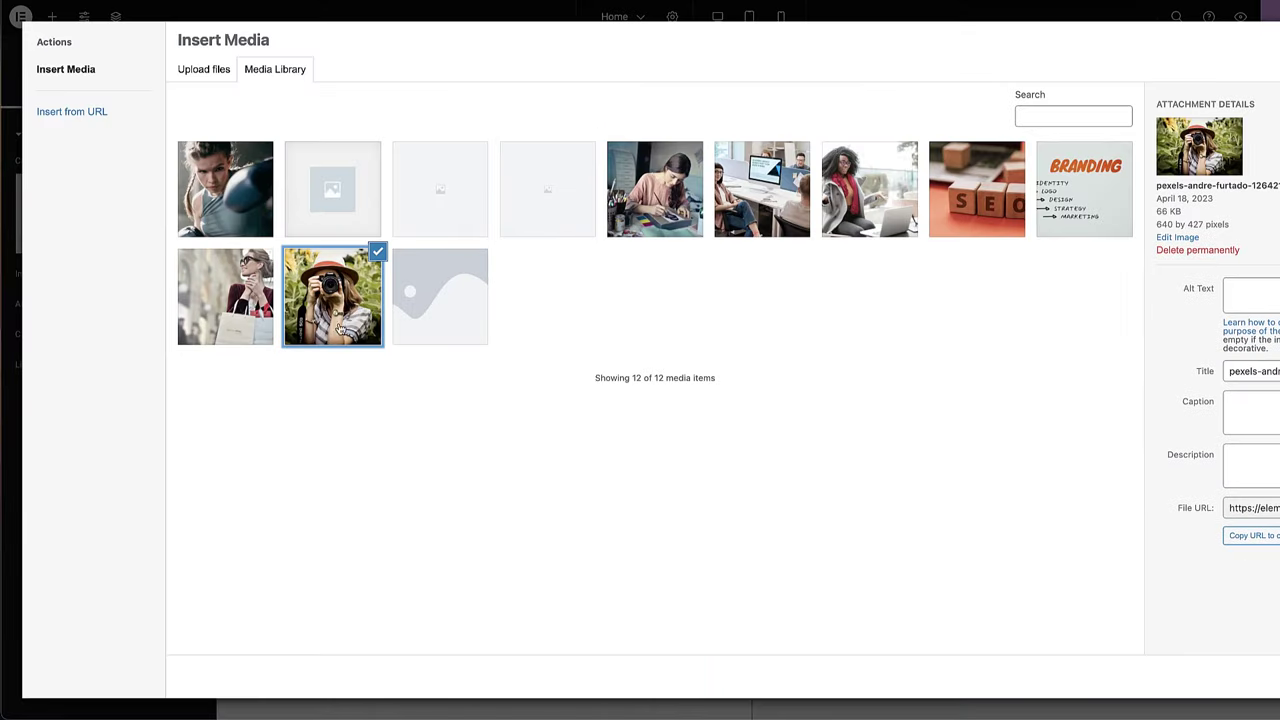
click(1230, 677)
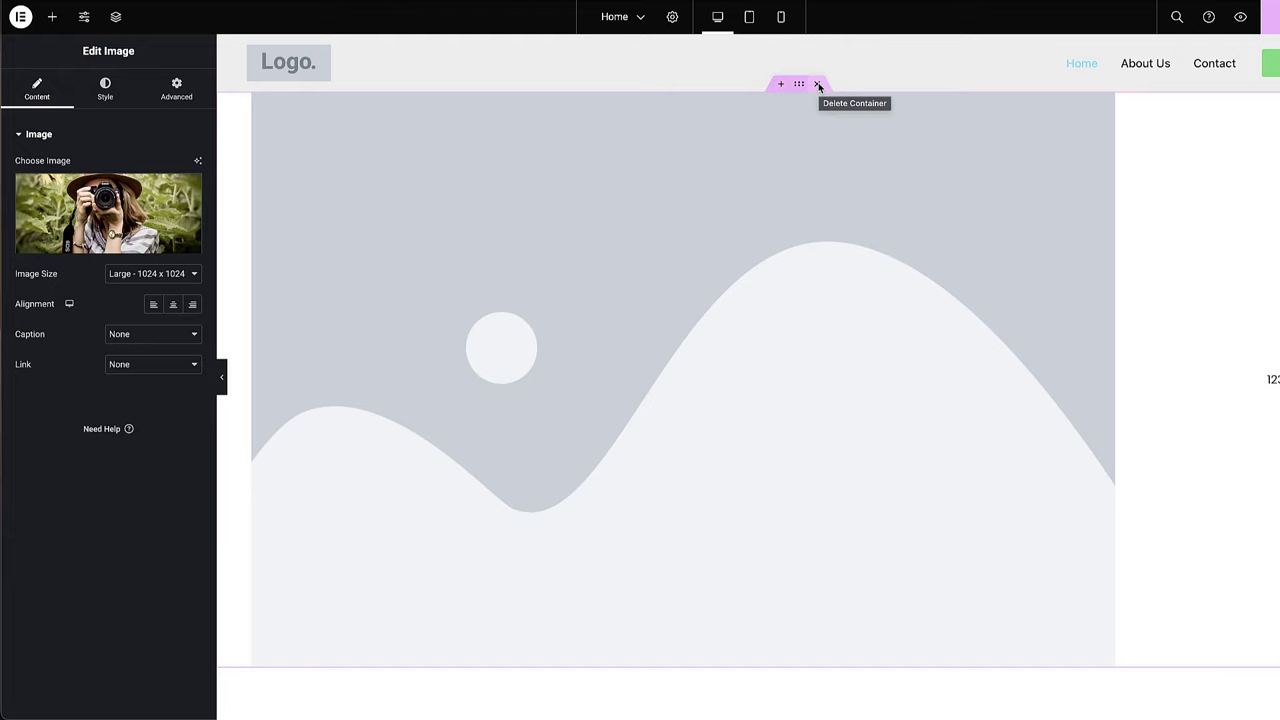
click(818, 84)
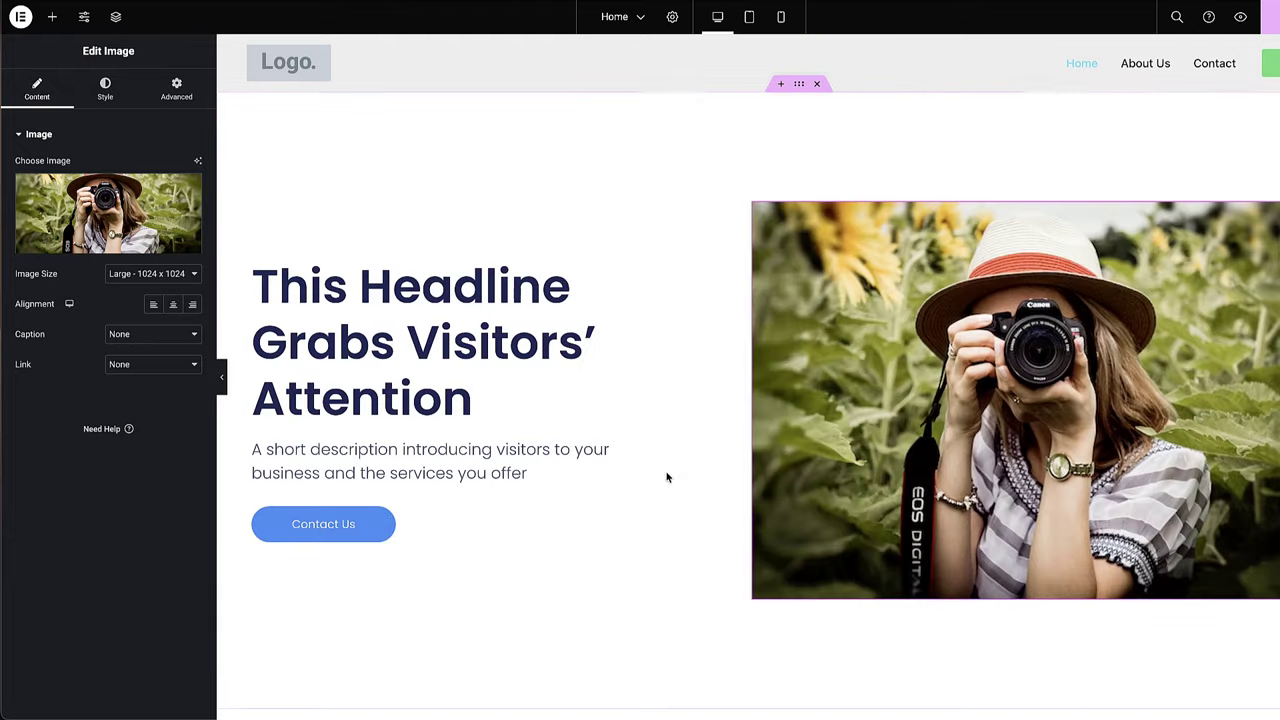
Step: Replace the About Us section's placeholder image with the photo of the woman carrying shopping bags
scroll(668, 564, down, 3)
scroll(671, 562, down, 2)
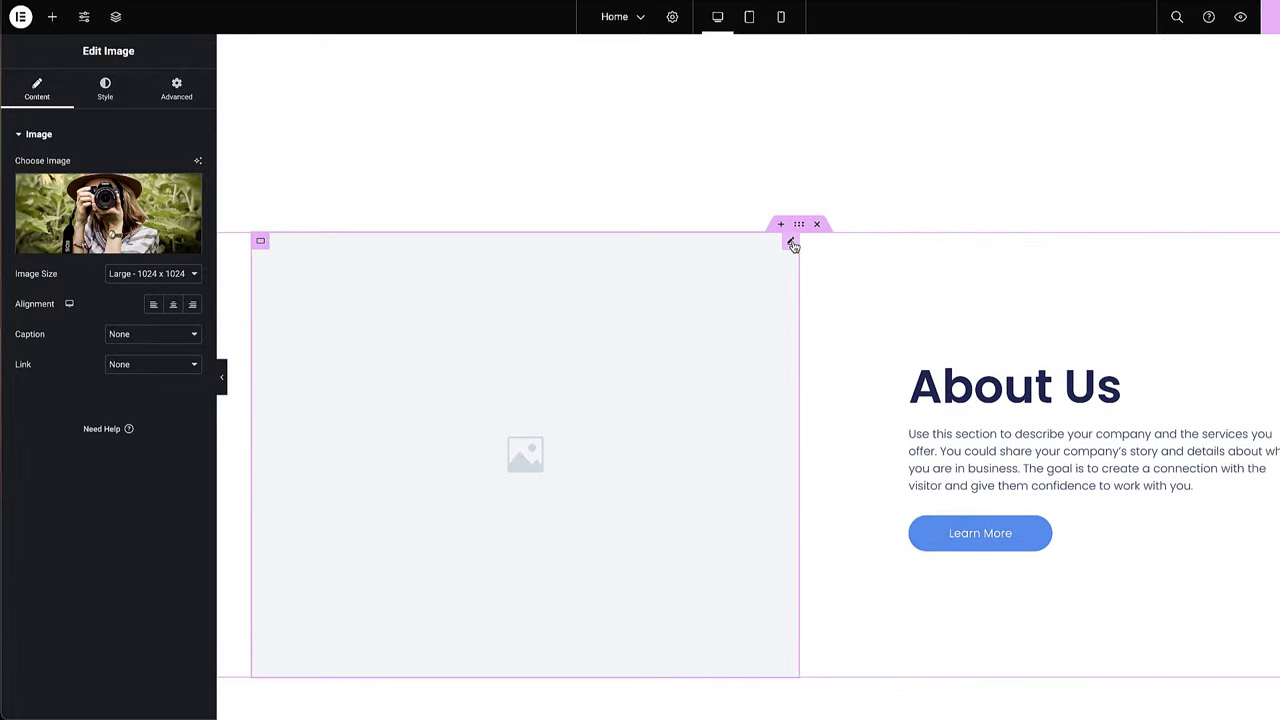
click(791, 244)
click(145, 205)
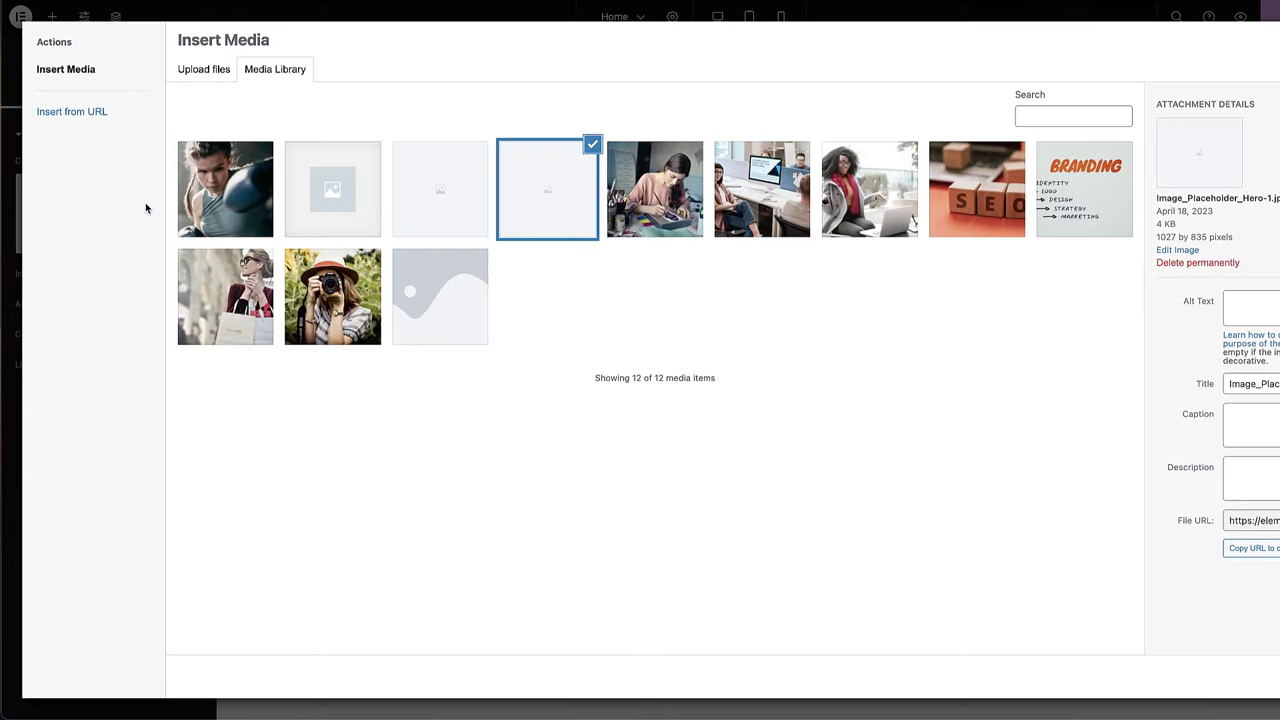
click(248, 305)
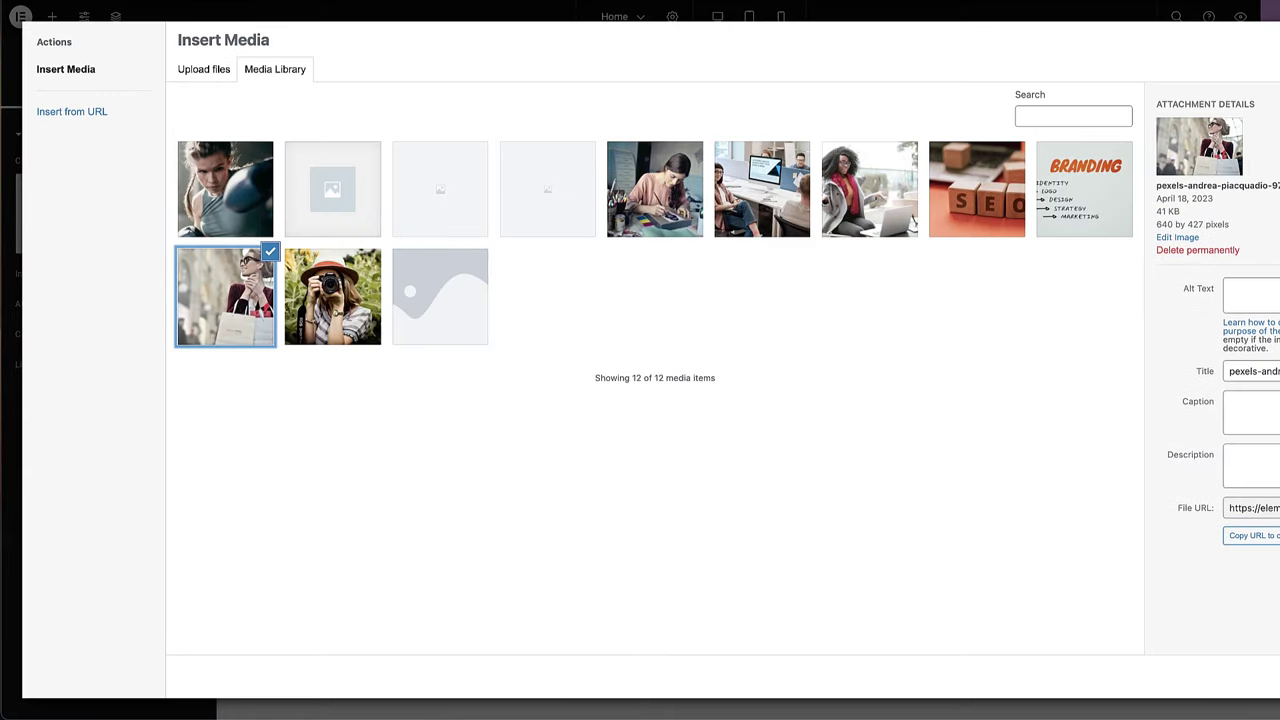
click(1270, 677)
Step: Set the hero container's background color to light grey #E3E3E3
scroll(711, 583, up, 2)
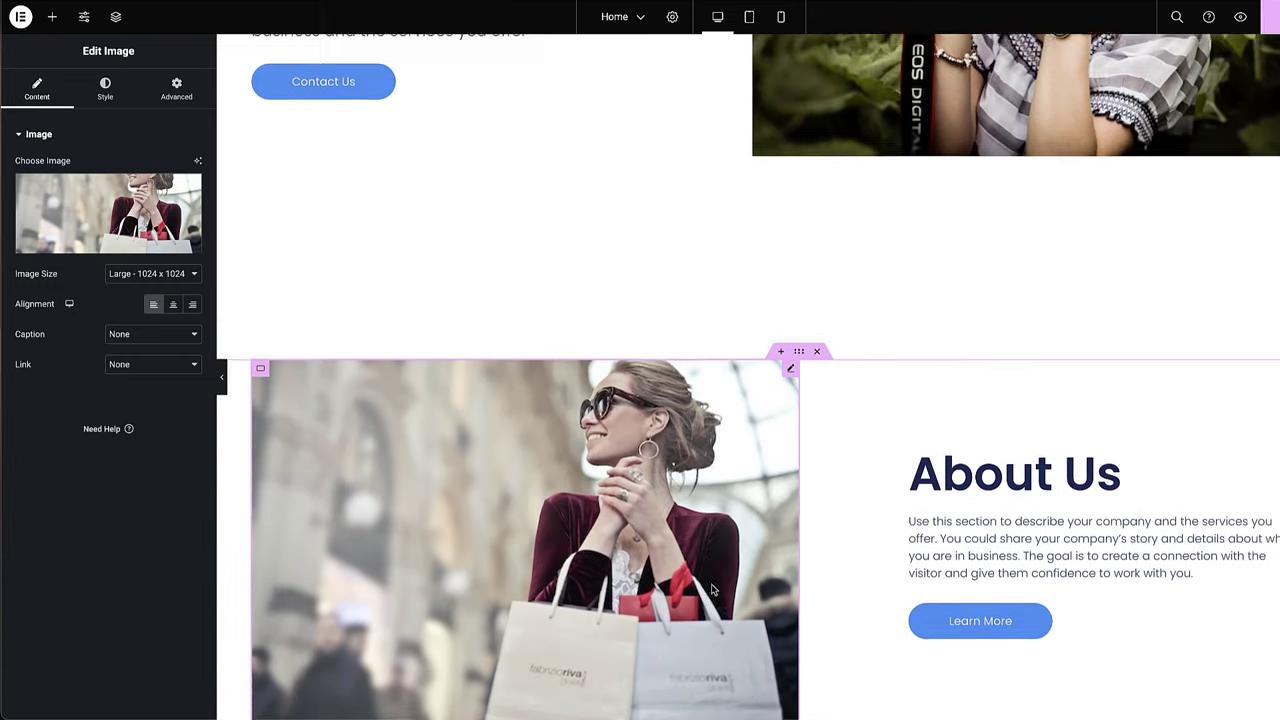
scroll(711, 590, up, 5)
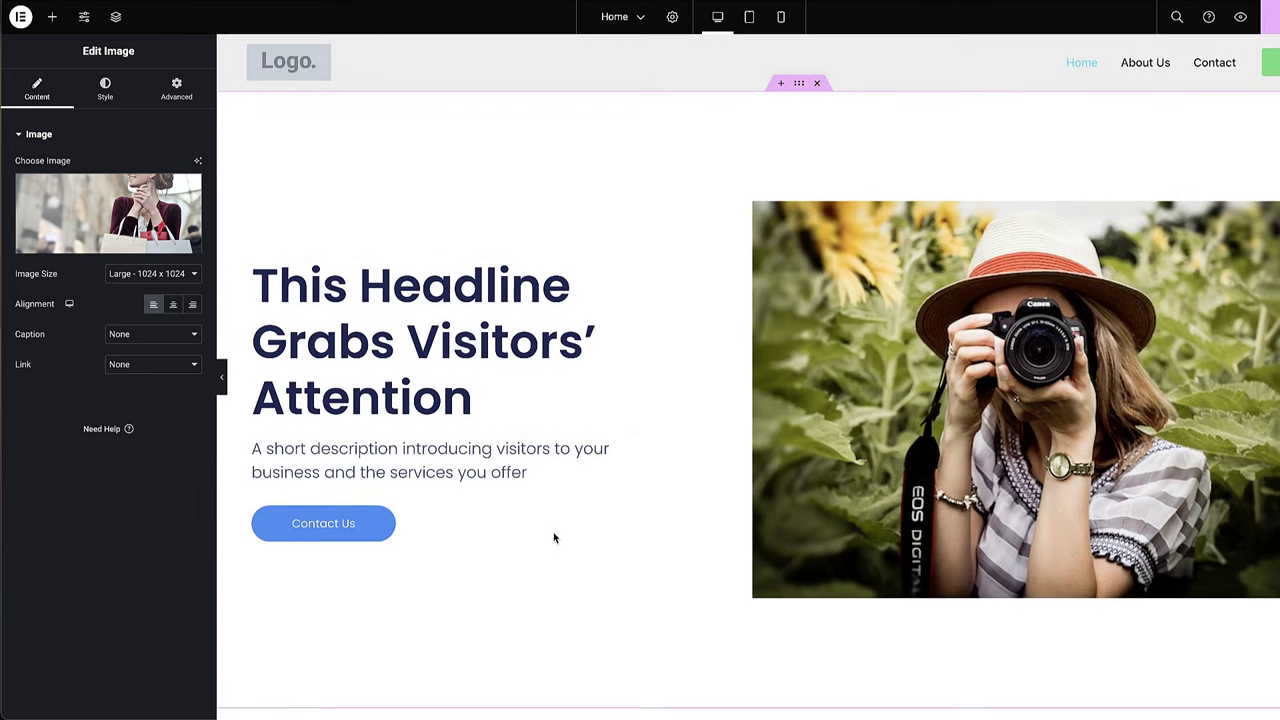
click(800, 84)
click(103, 88)
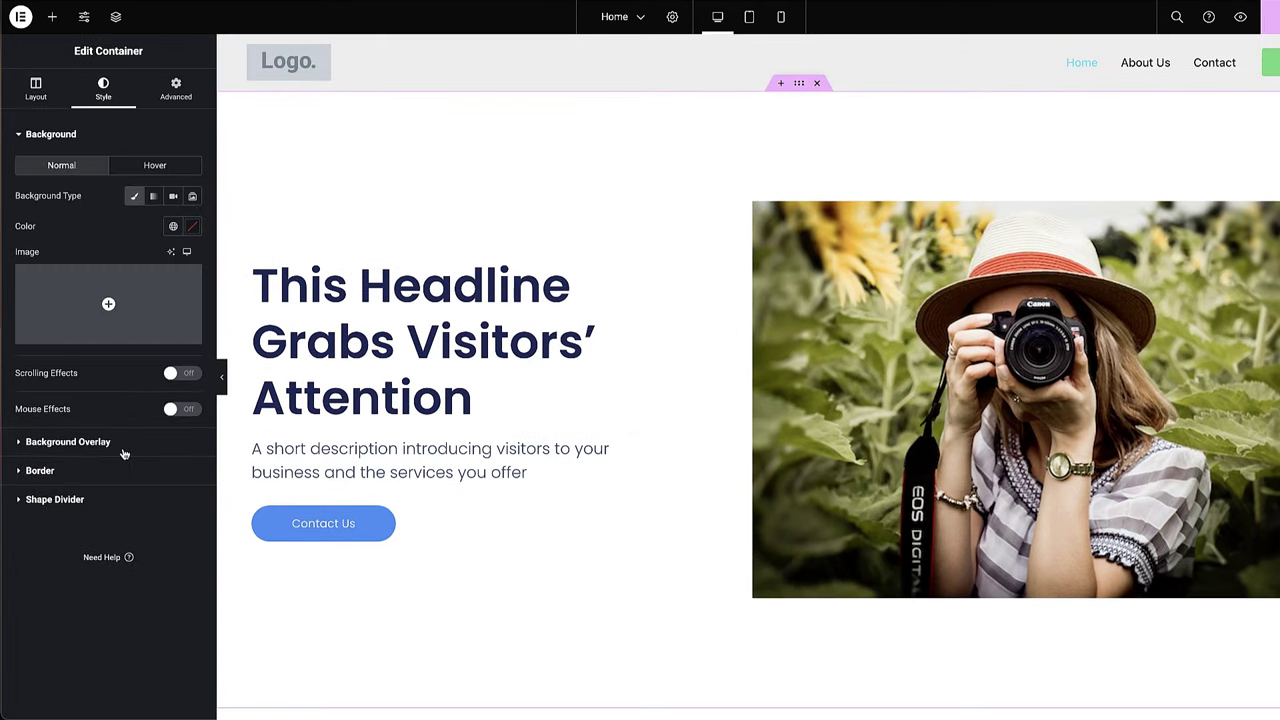
click(192, 228)
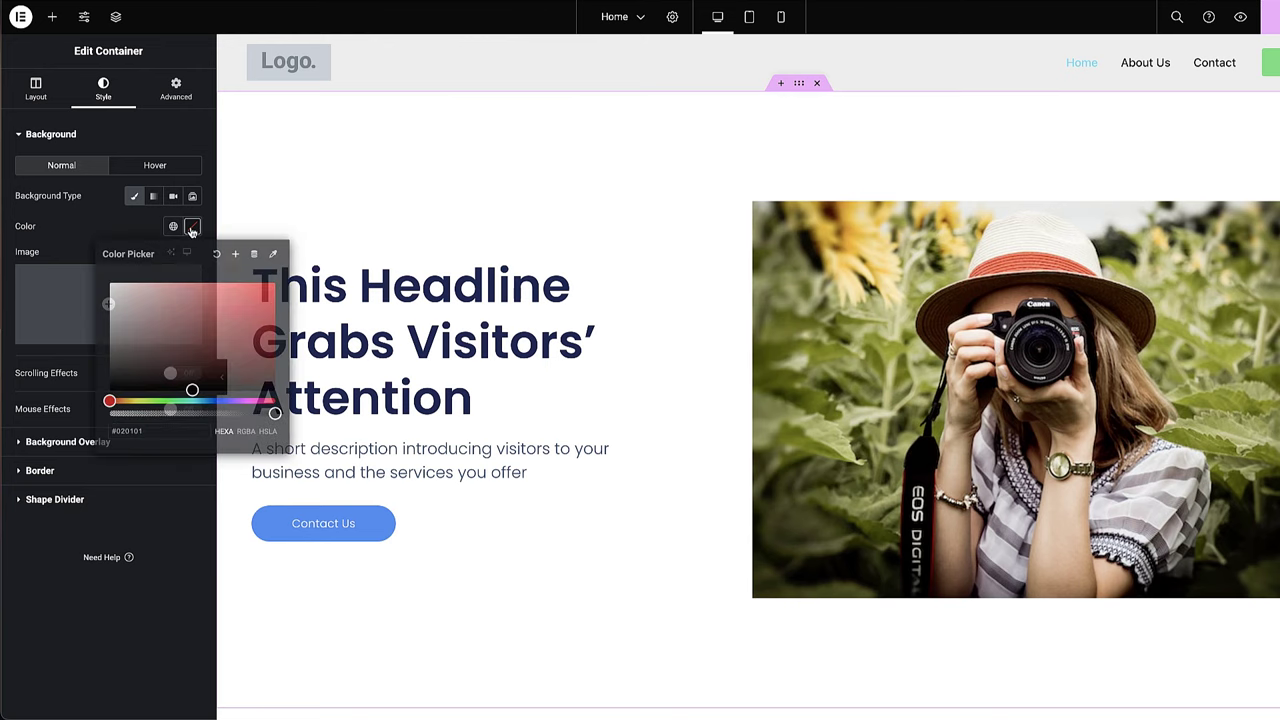
drag(119, 357, 107, 299)
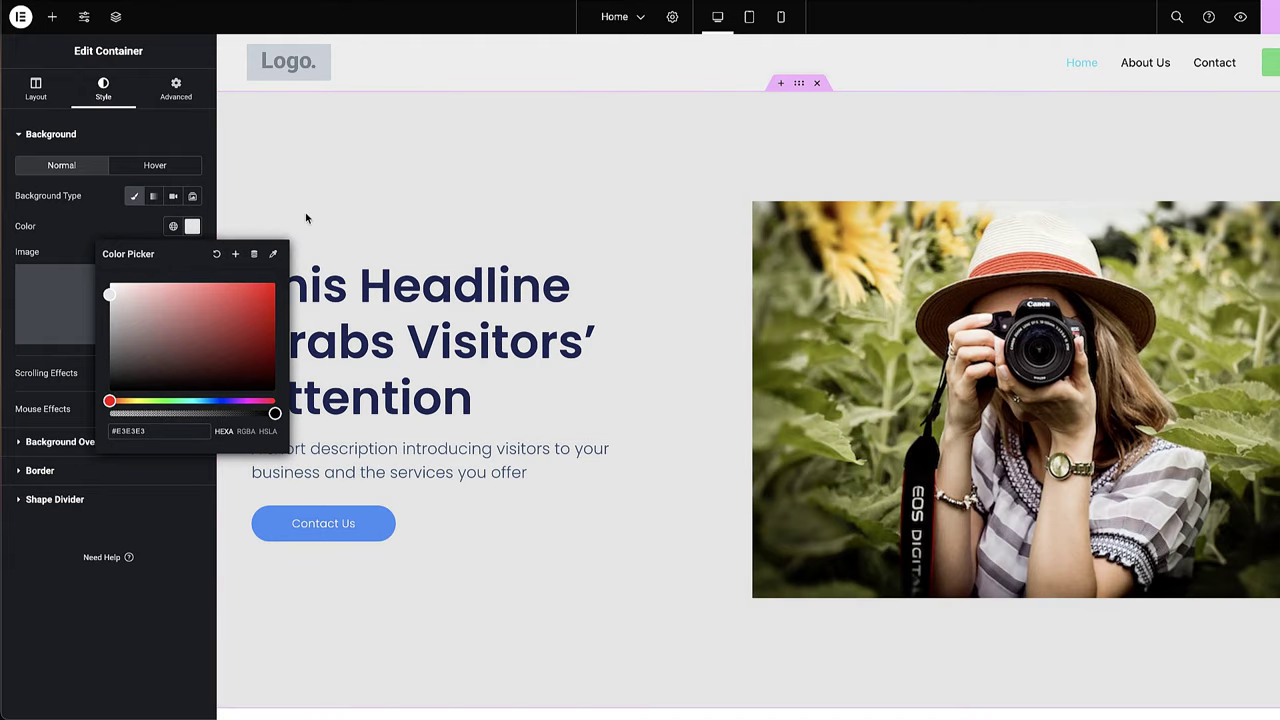
Step: Sample the beige #DBC7A7 from the hero photo with the color sampler as the hero container's background color
click(275, 256)
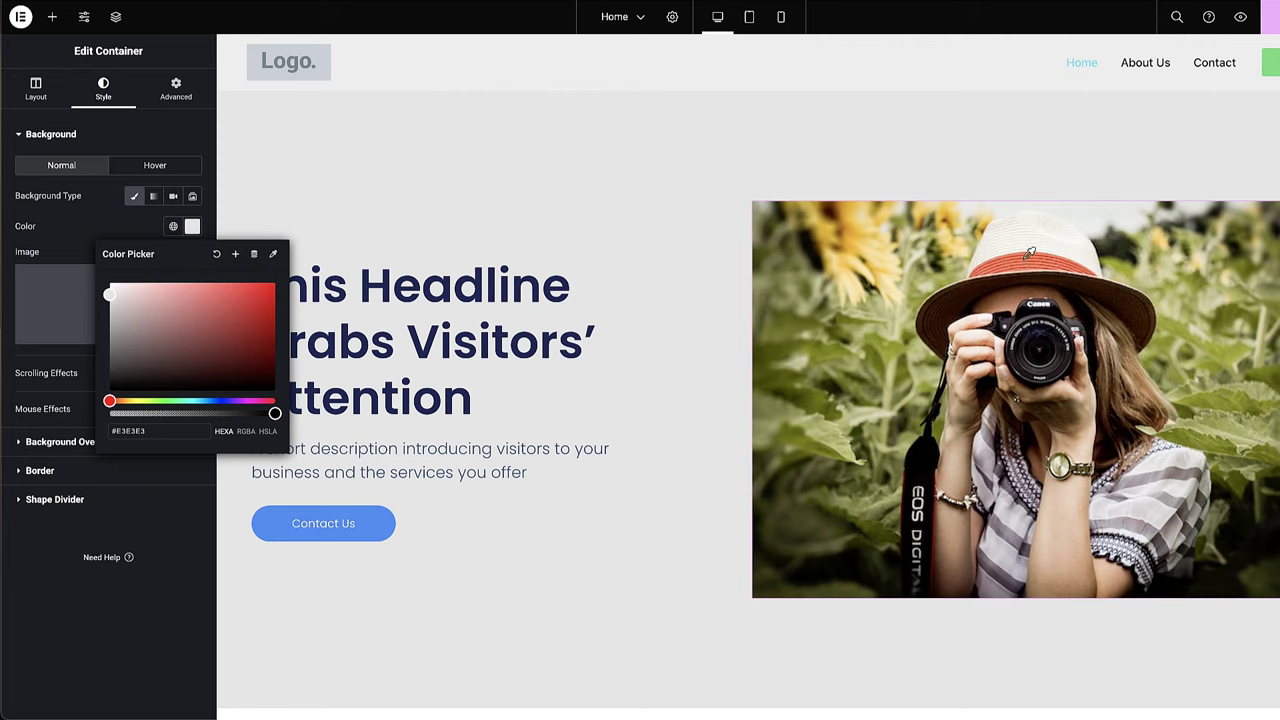
click(880, 246)
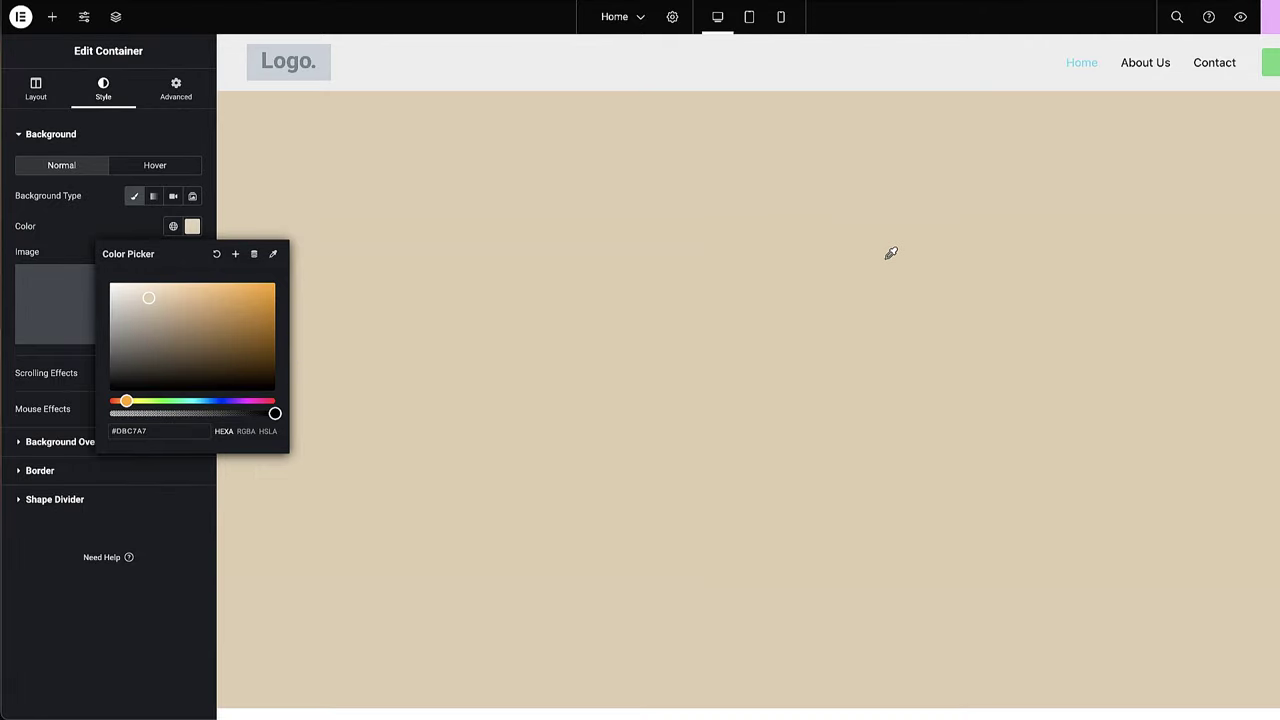
click(891, 253)
click(189, 586)
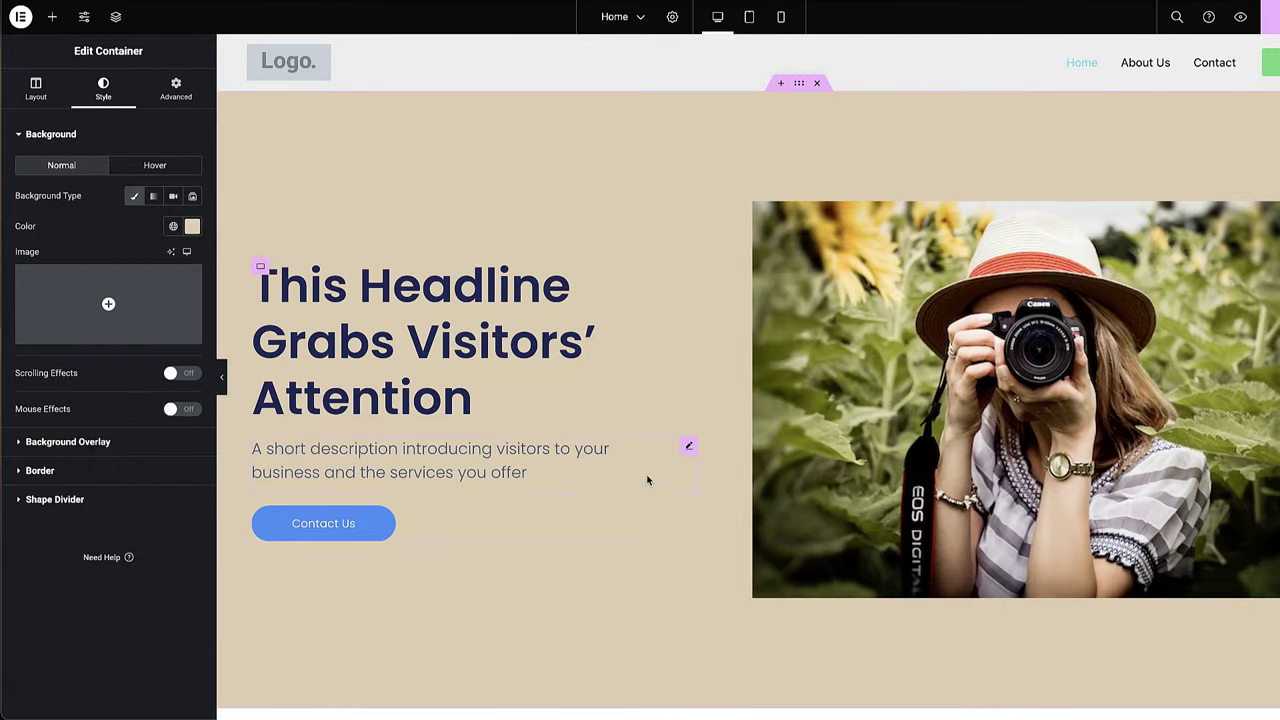
Step: Turn on scrolling effects for the hero container's background and check the page
scroll(638, 487, down, 4)
scroll(638, 487, down, 2)
scroll(638, 487, up, 6)
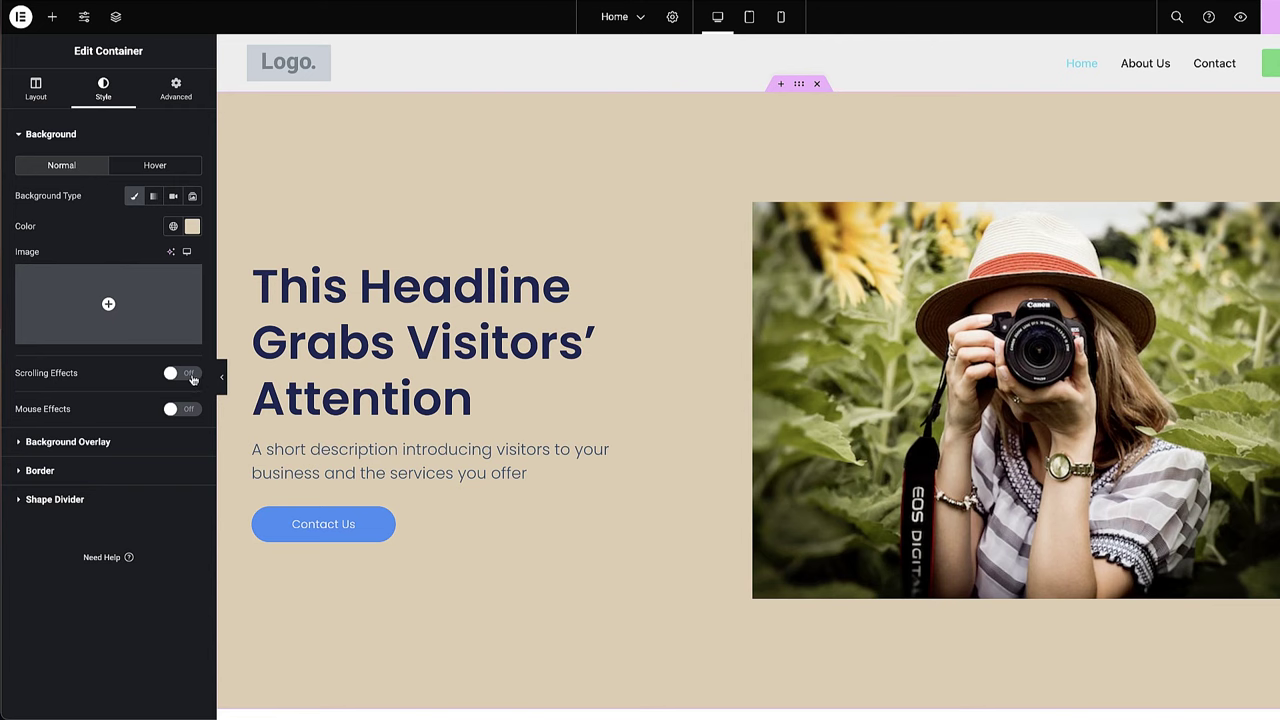
click(190, 375)
scroll(700, 480, down, 1)
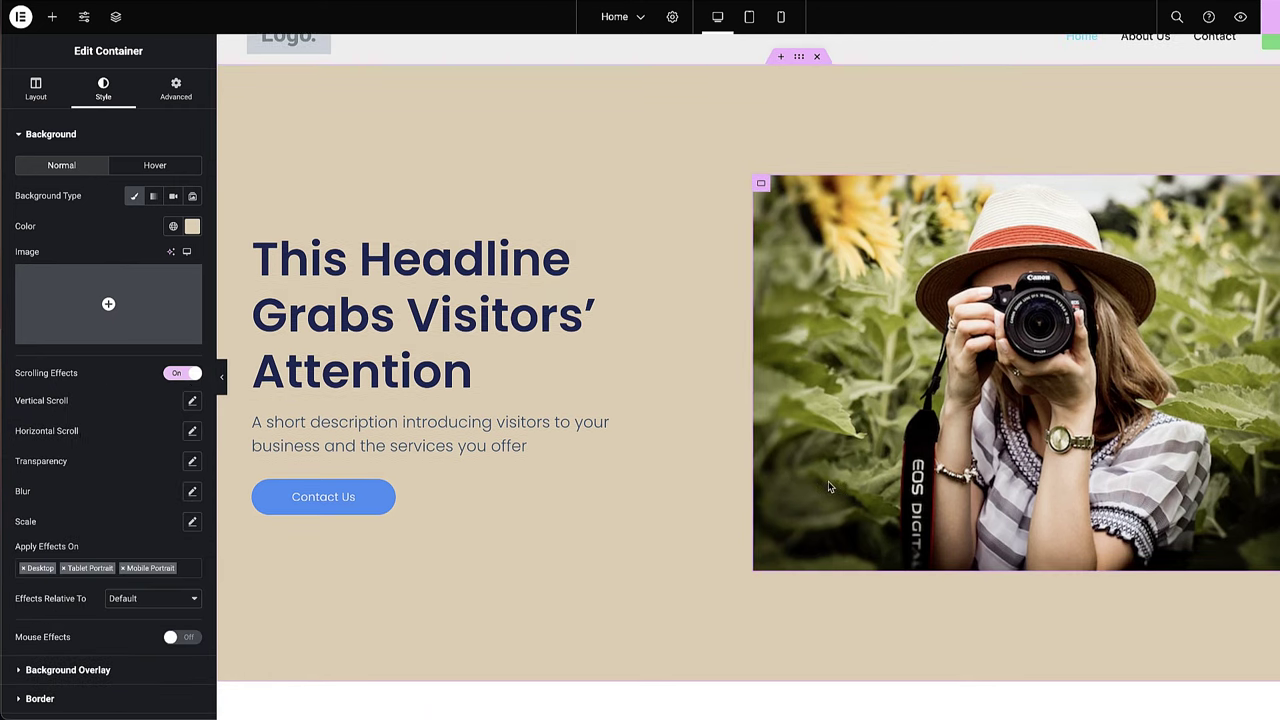
scroll(829, 487, down, 1)
scroll(760, 470, up, 2)
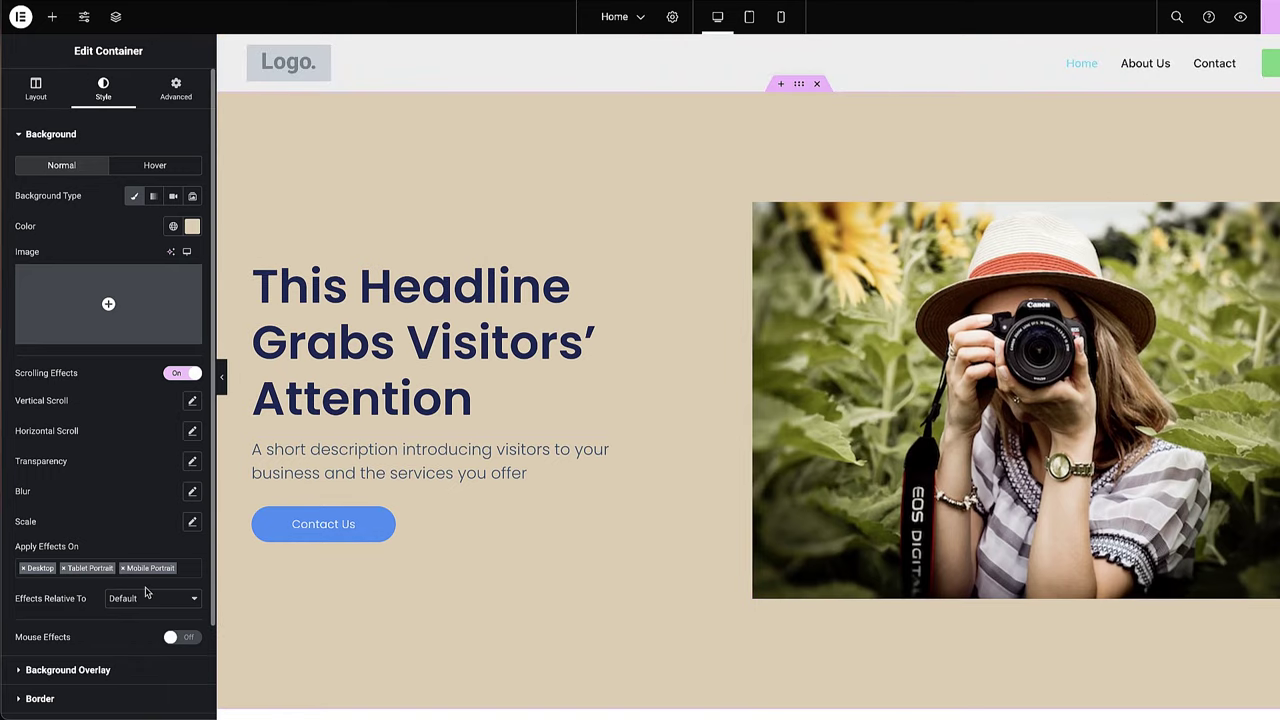
Step: For the mobile layout, set the hero container's direction to reversed column so the photo precedes the headline, and return to the desktop view
click(782, 18)
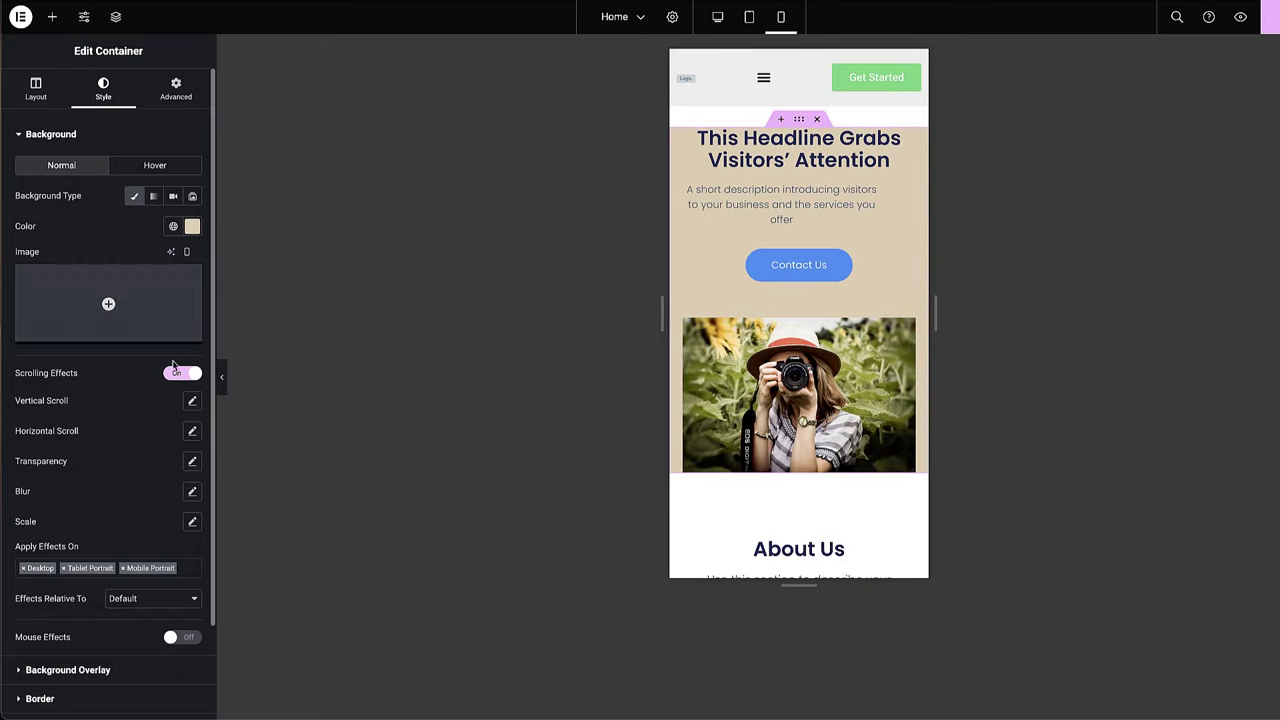
click(36, 90)
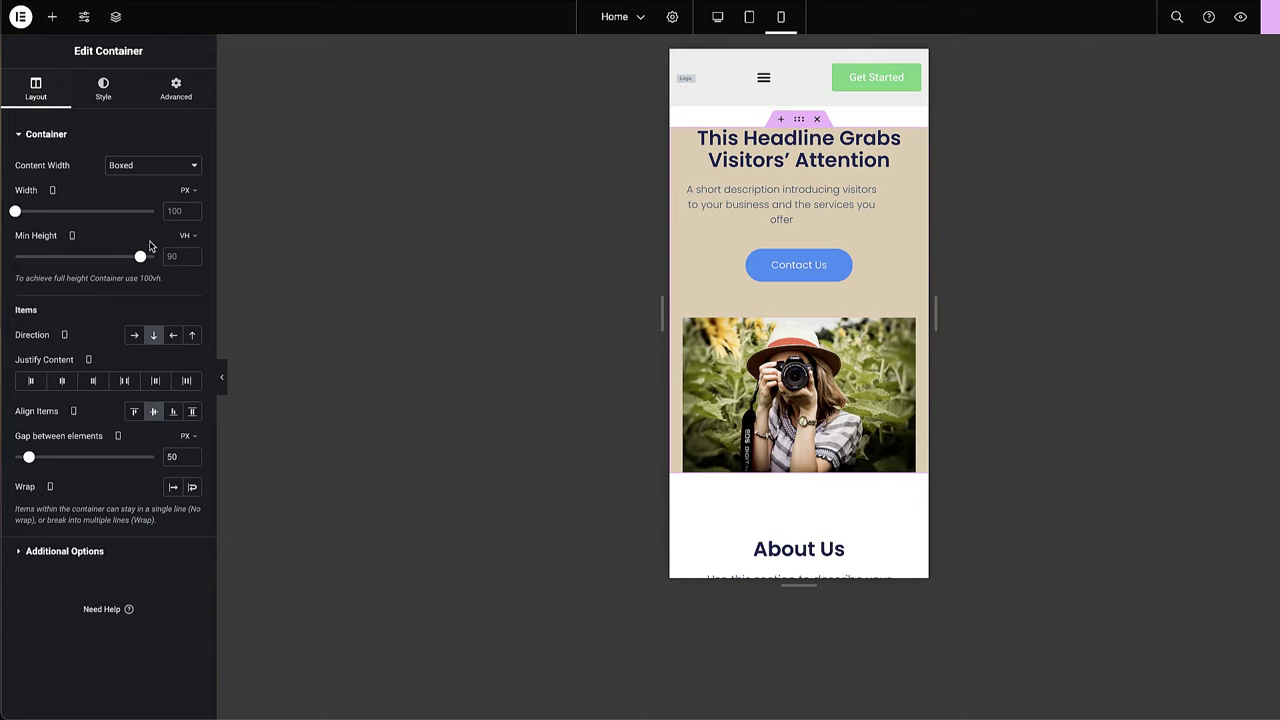
click(192, 336)
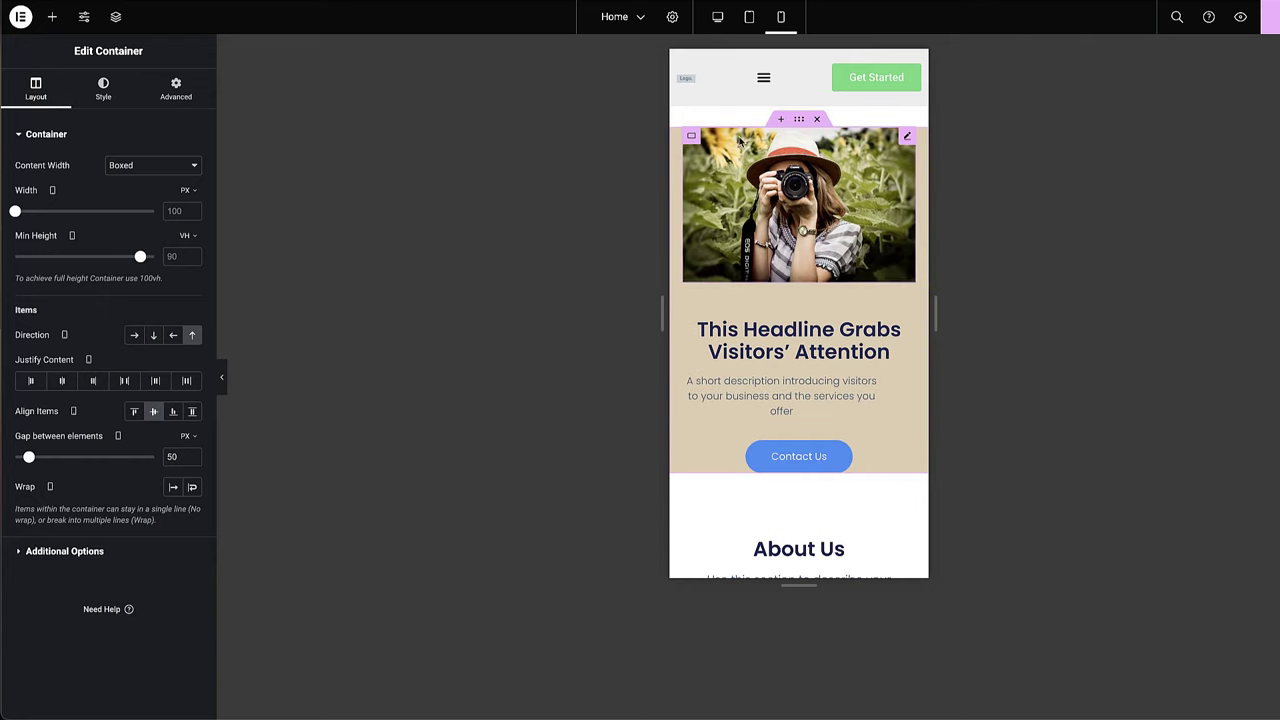
click(717, 18)
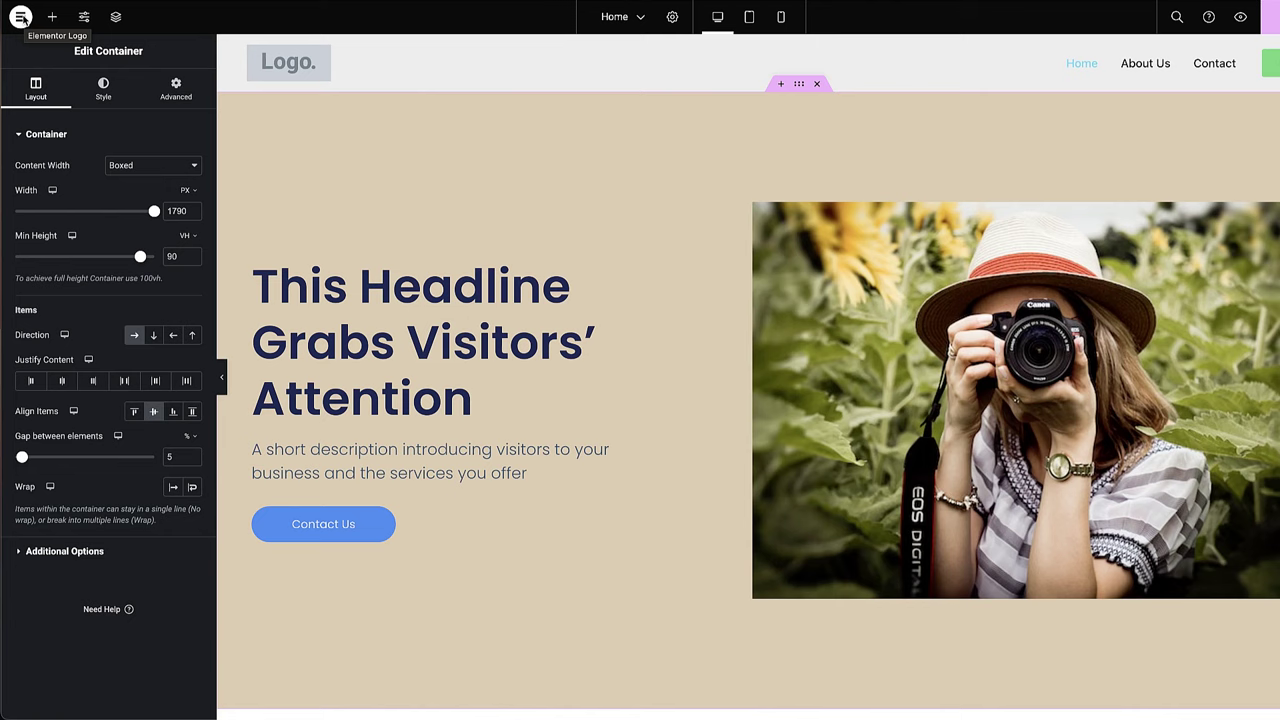
Step: Open the Theme Builder from the editor
click(20, 18)
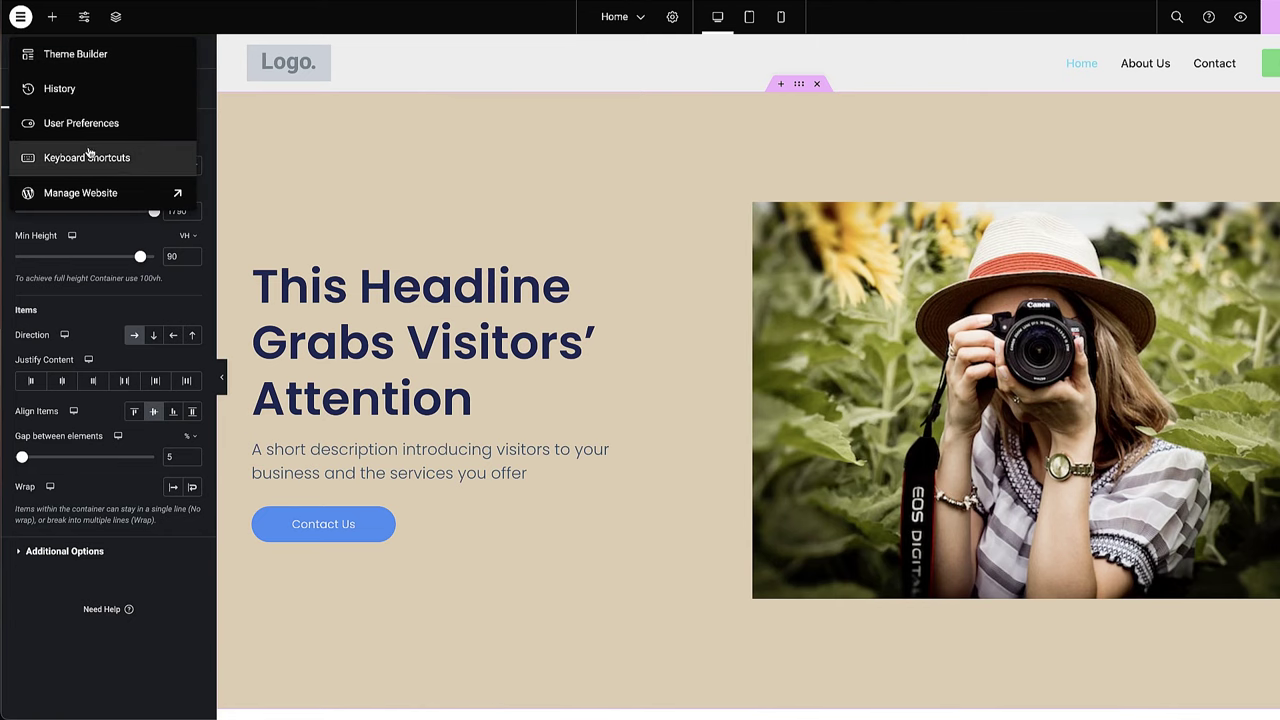
click(73, 57)
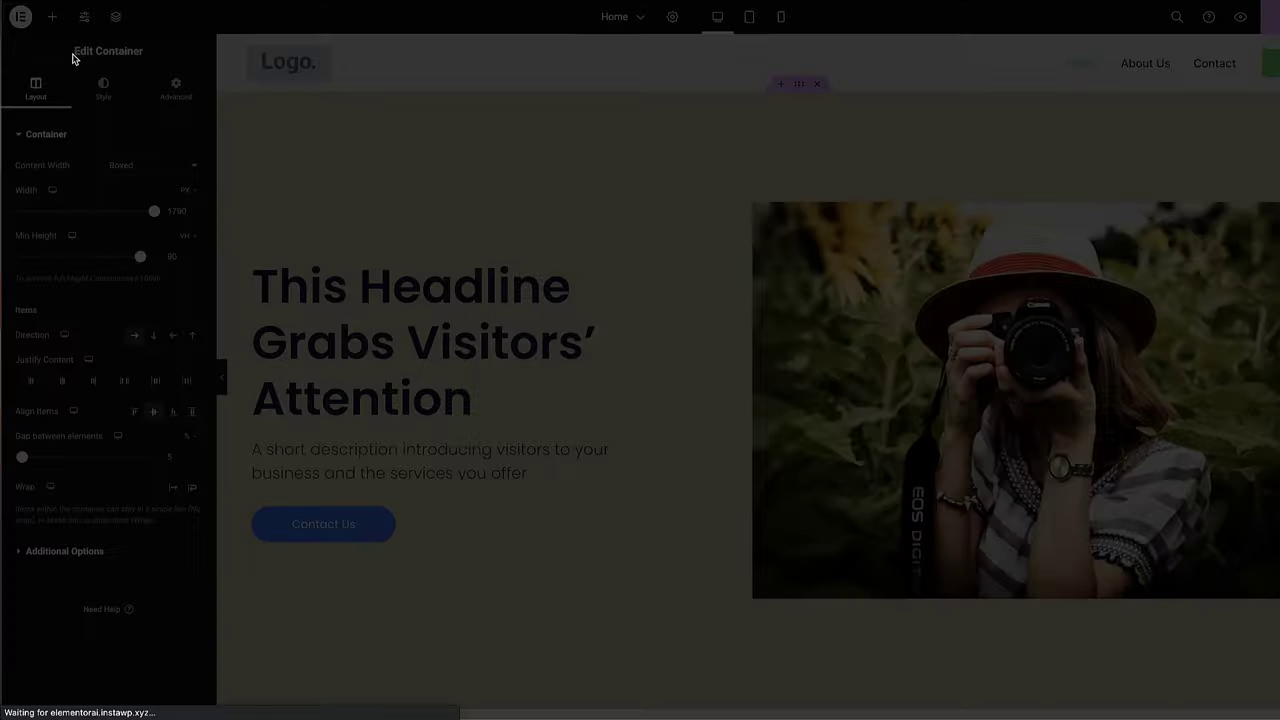